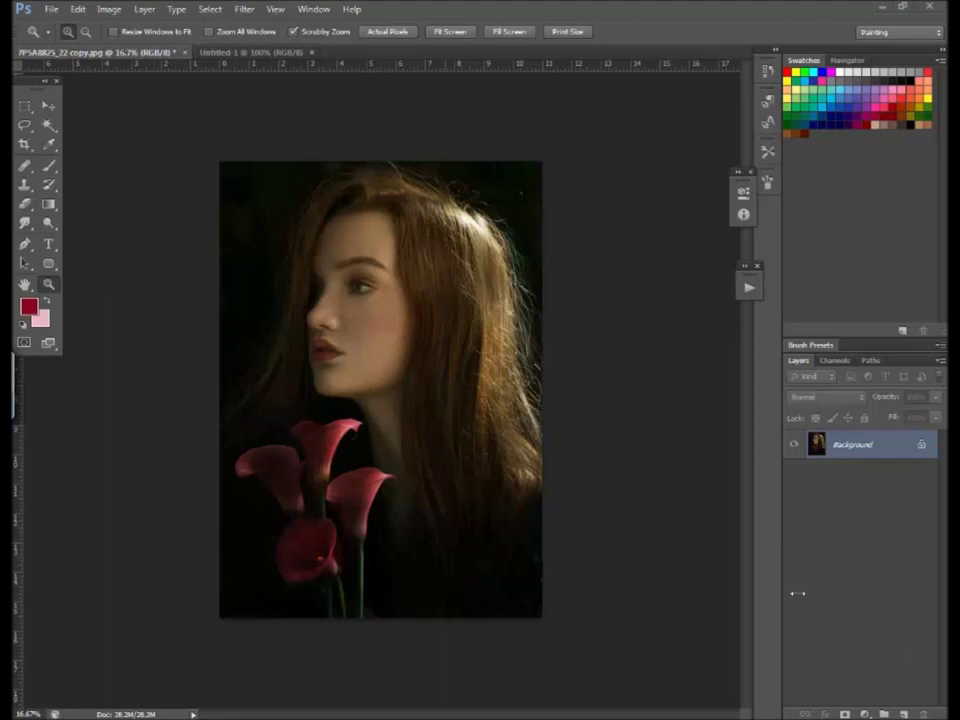
- Reset colours to black and white and add a new layer named 'darkblood' above the Background
{"action": "key", "text": "d"}
{"action": "left_click", "coordinate": [903, 714]}
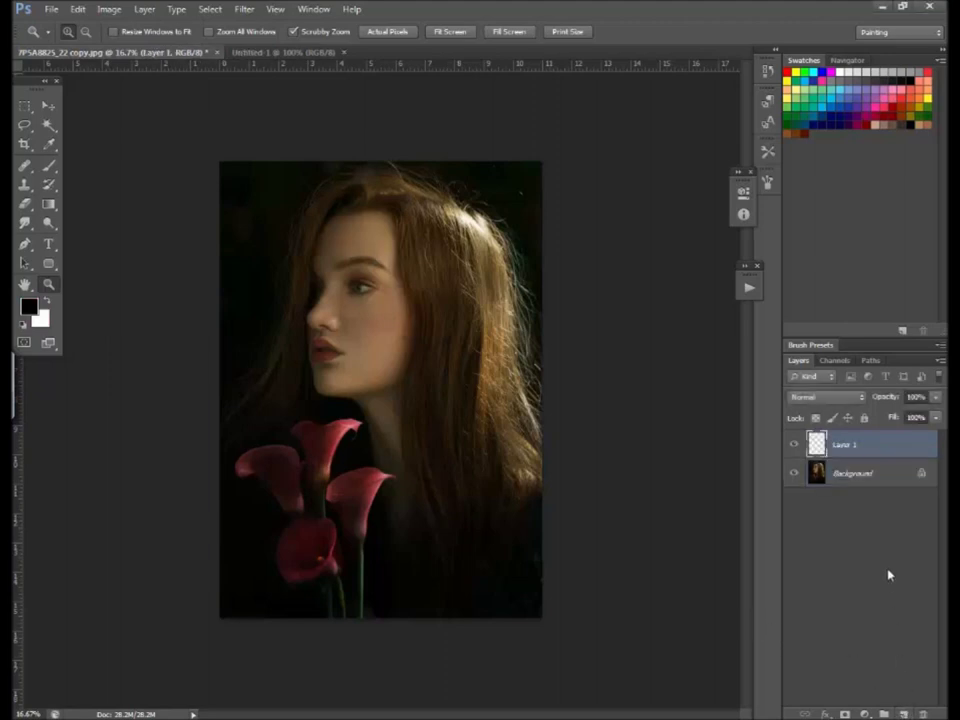
{"action": "double_click", "coordinate": [850, 444]}
{"action": "type", "text": "darkb"}
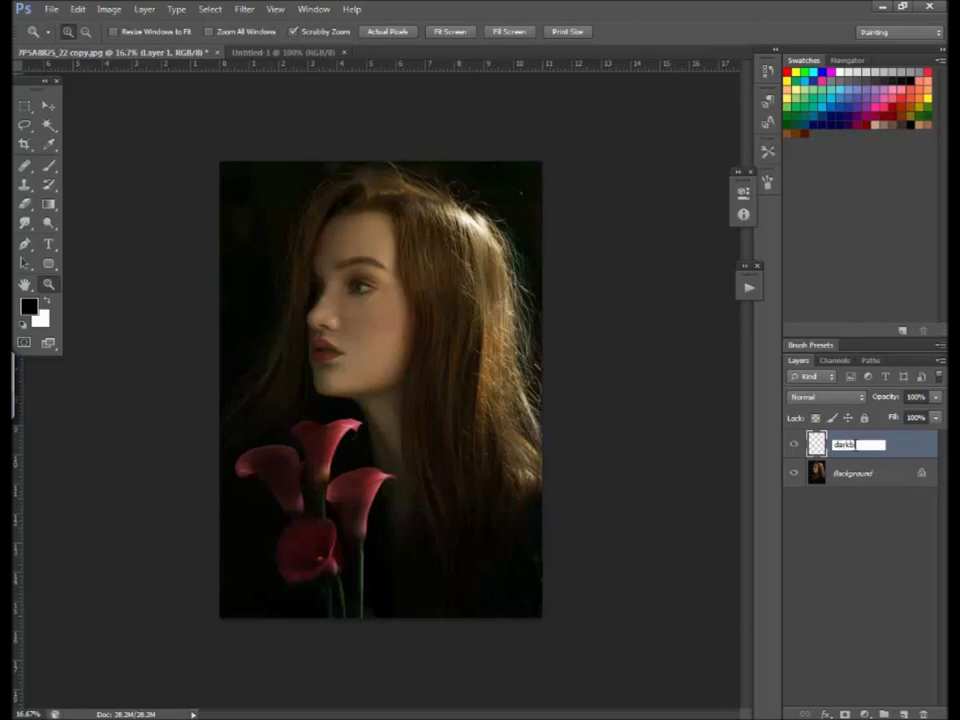
{"action": "key", "text": "Return"}
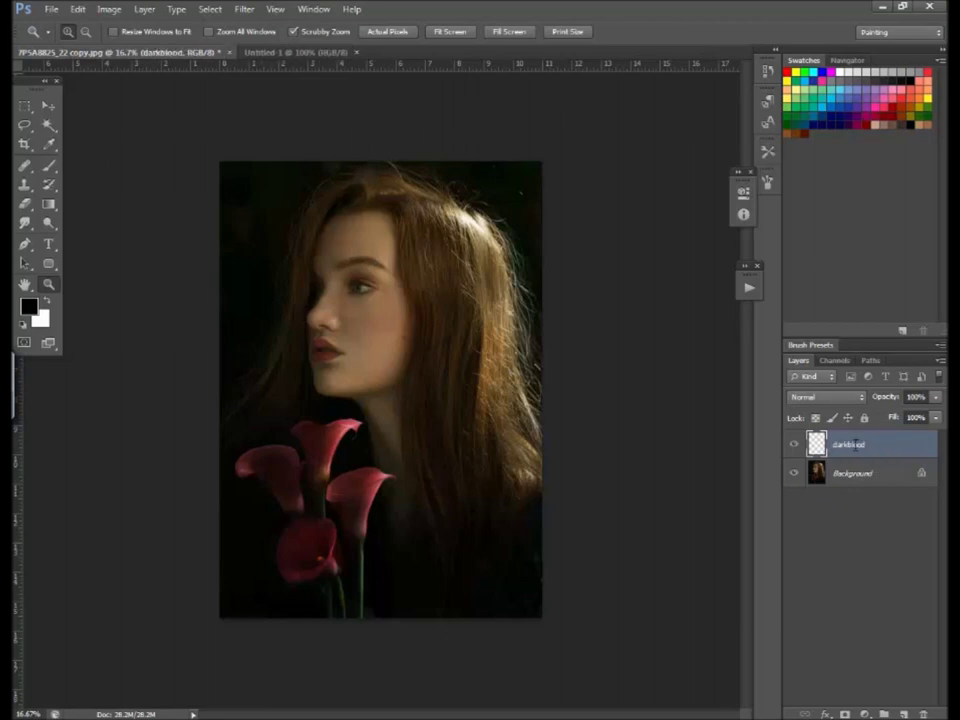
- Select the Brush tool with a 50 px hard round tip at 80% hardness
{"action": "left_click", "coordinate": [50, 168]}
{"action": "left_click", "coordinate": [84, 33]}
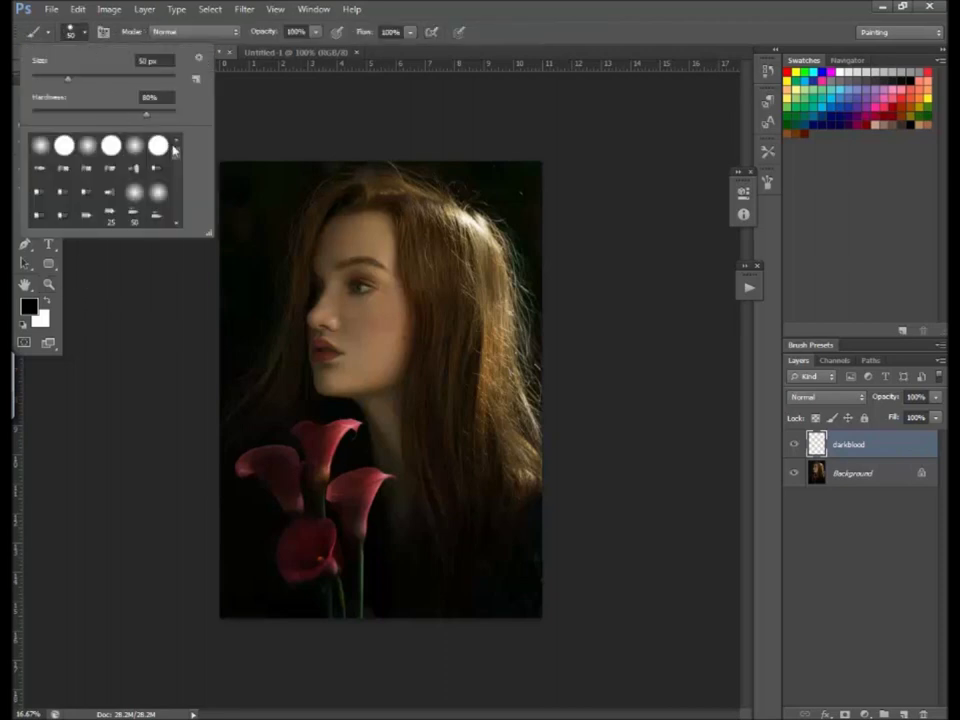
{"action": "left_click", "coordinate": [64, 147]}
{"action": "key", "text": "Tab"}
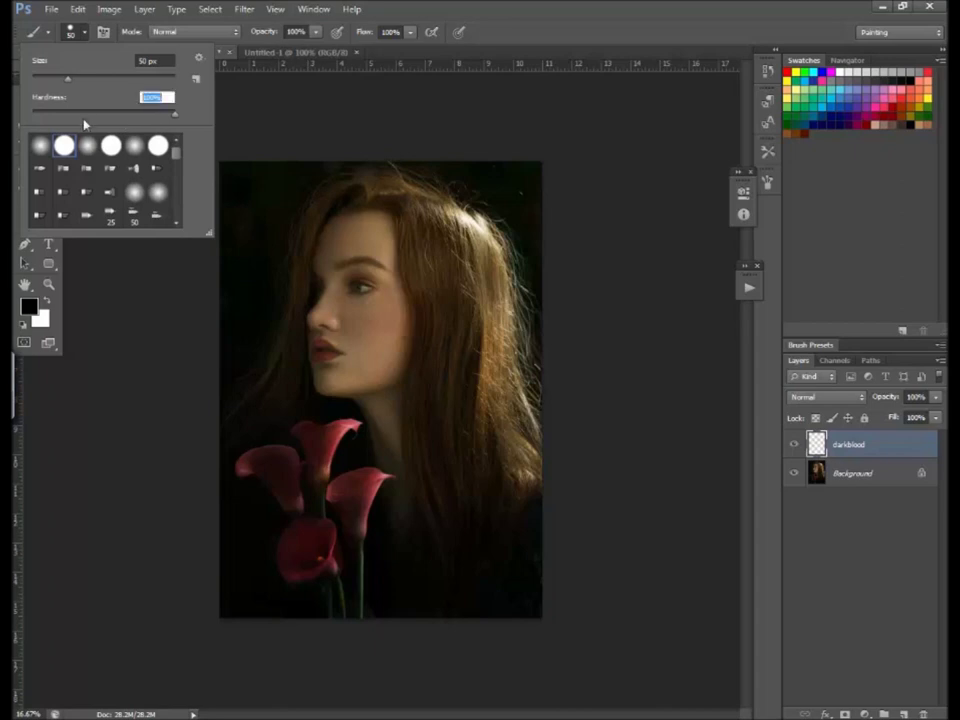
{"action": "type", "text": "80"}
{"action": "key", "text": "Return"}
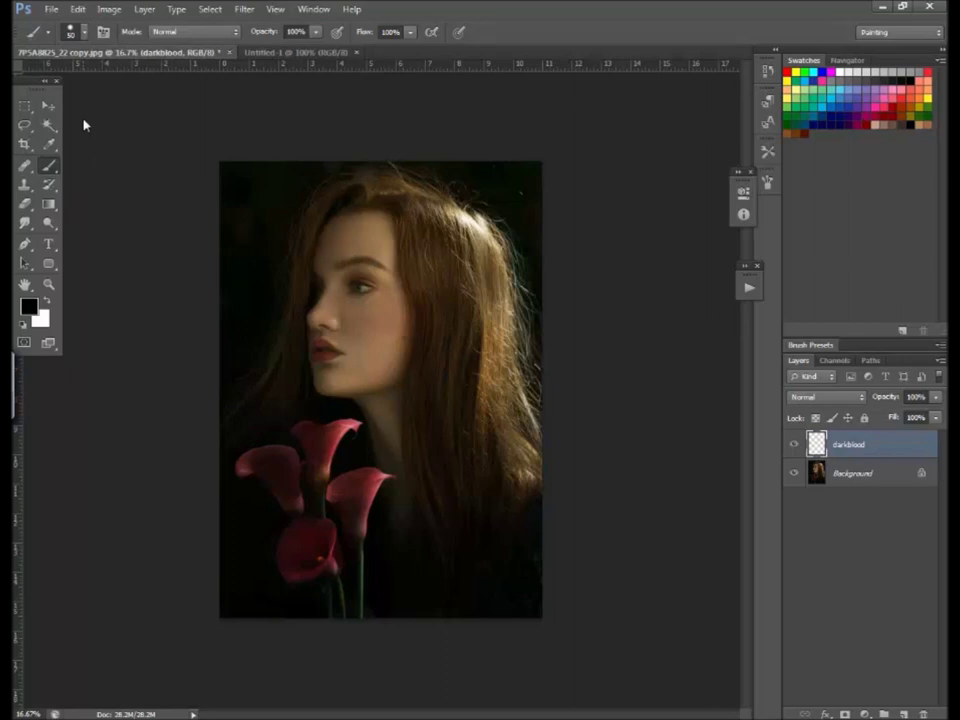
- Set the foreground colour to dark blood red #8a1414
{"action": "left_click", "coordinate": [28, 305]}
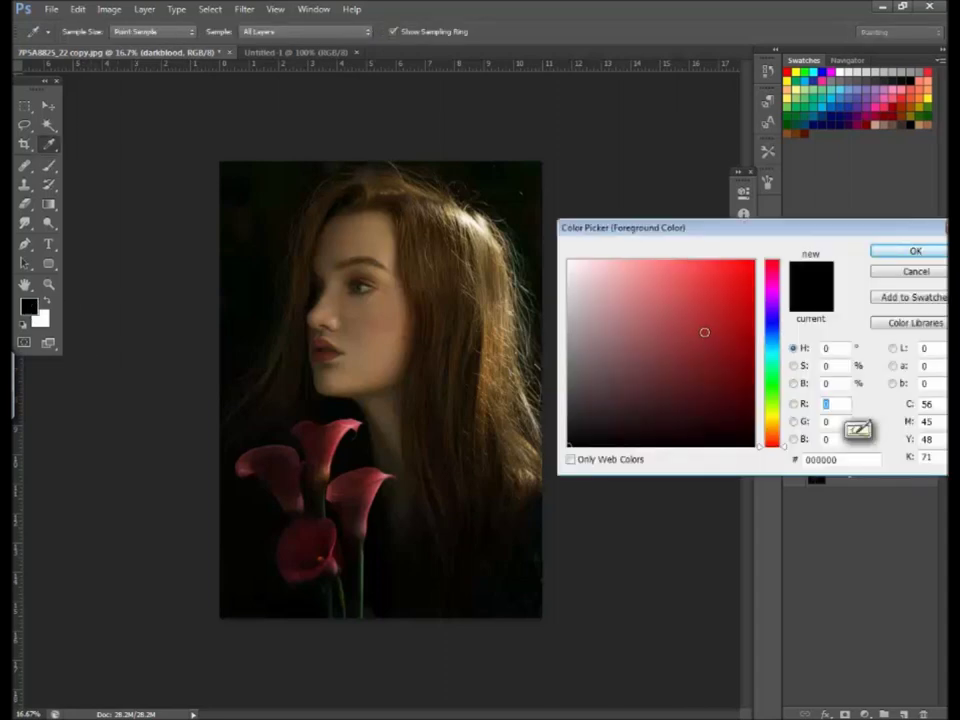
{"action": "left_click", "coordinate": [731, 333]}
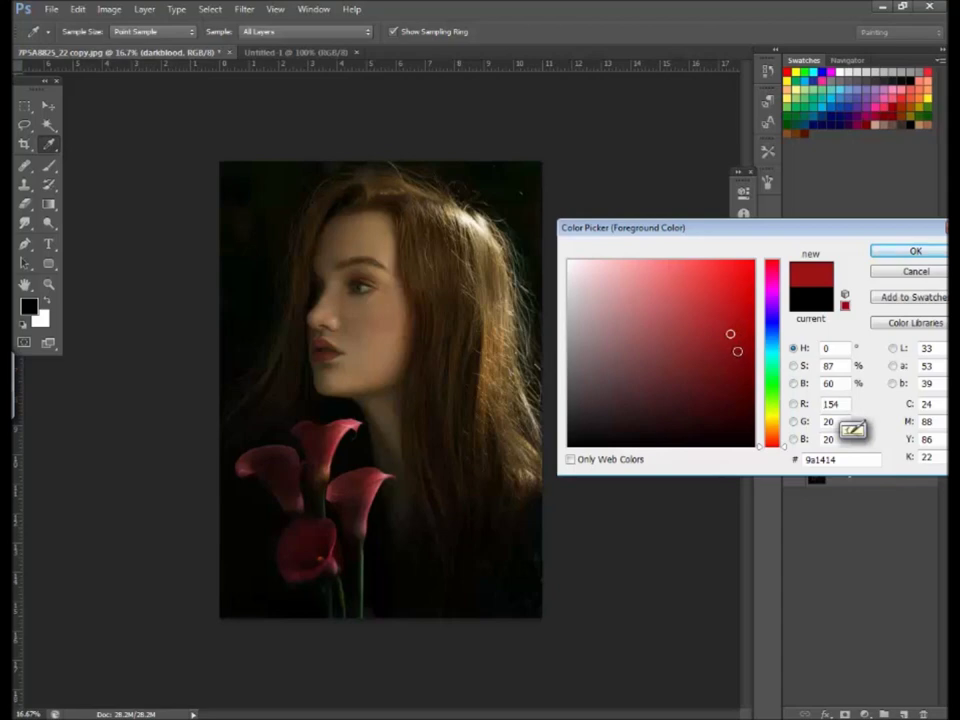
{"action": "left_click", "coordinate": [721, 335]}
{"action": "left_click", "coordinate": [727, 347]}
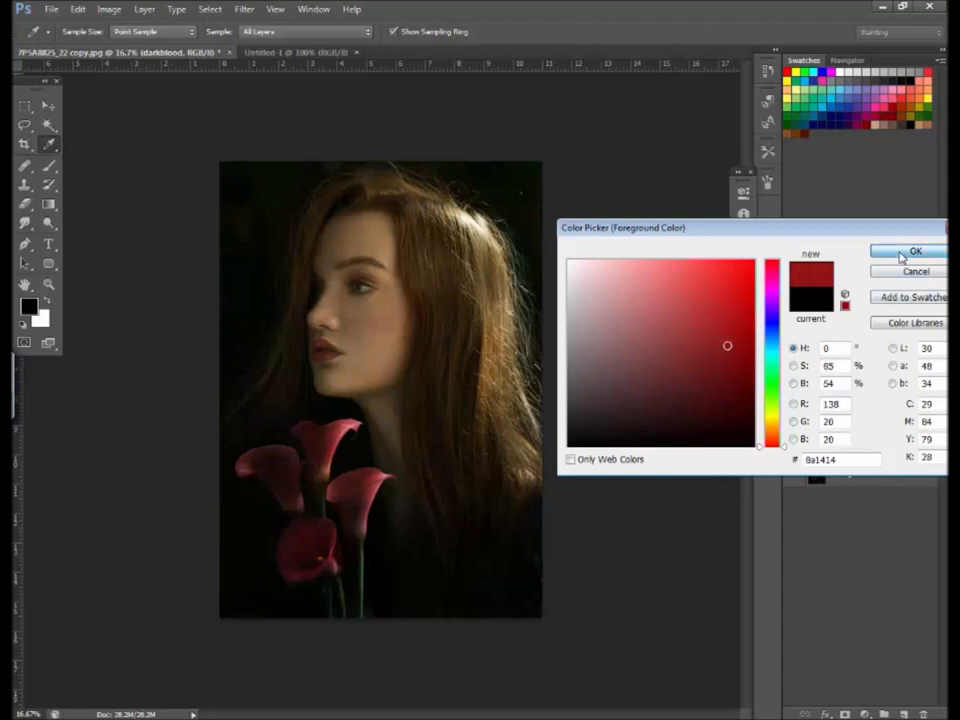
{"action": "left_click", "coordinate": [901, 253]}
{"action": "key", "text": "b"}
- Set the darkblood layer's blend mode to Multiply
{"action": "left_click", "coordinate": [818, 397]}
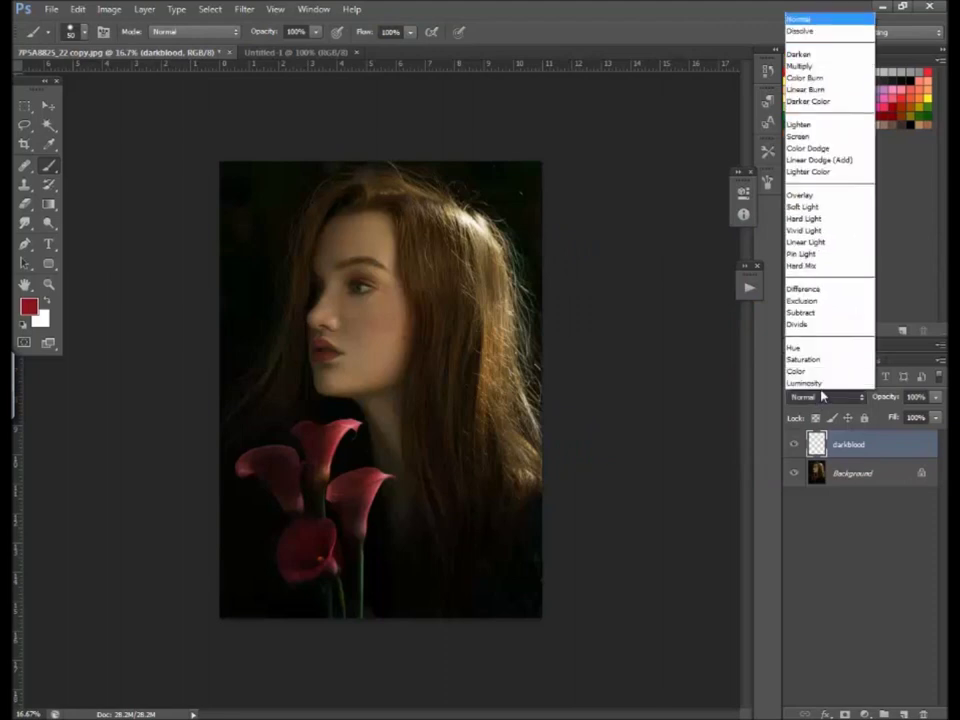
{"action": "left_click", "coordinate": [828, 66]}
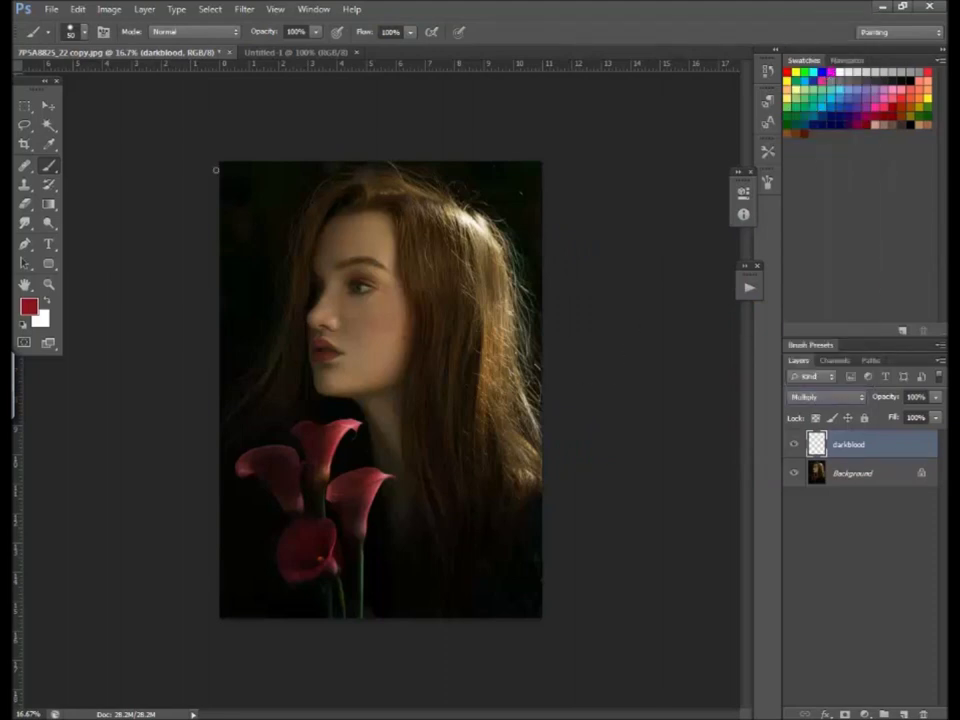
{"action": "left_click", "coordinate": [49, 283]}
- Zoom in on the lips and paint dark red drips from the mouth down the chin
{"action": "left_click", "coordinate": [350, 358]}
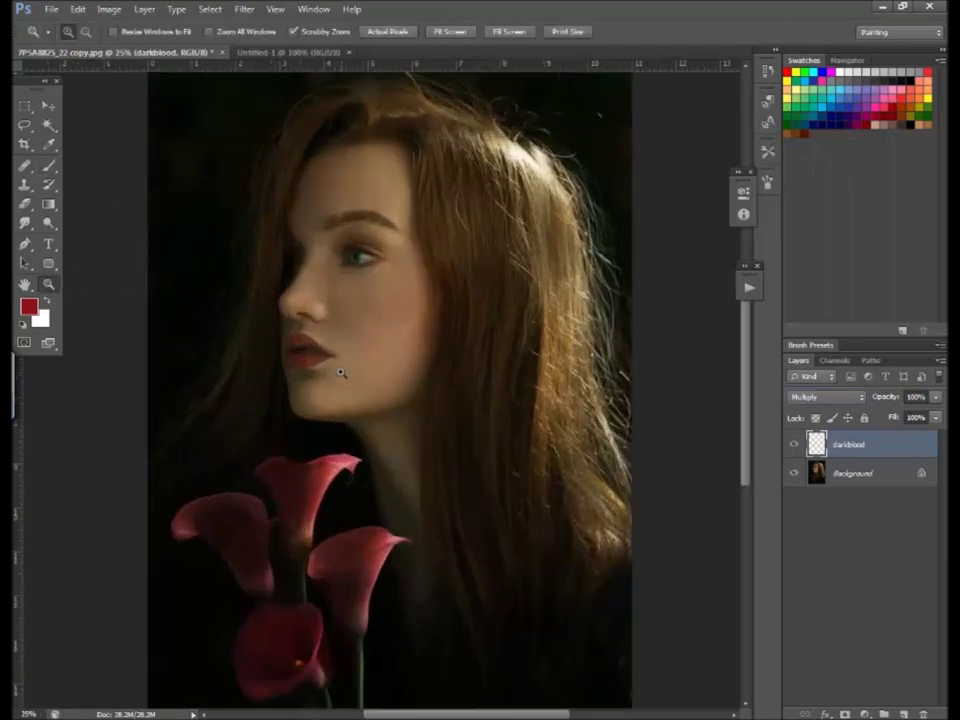
{"action": "left_click", "coordinate": [312, 369]}
{"action": "left_click", "coordinate": [317, 336]}
{"action": "left_click", "coordinate": [321, 349]}
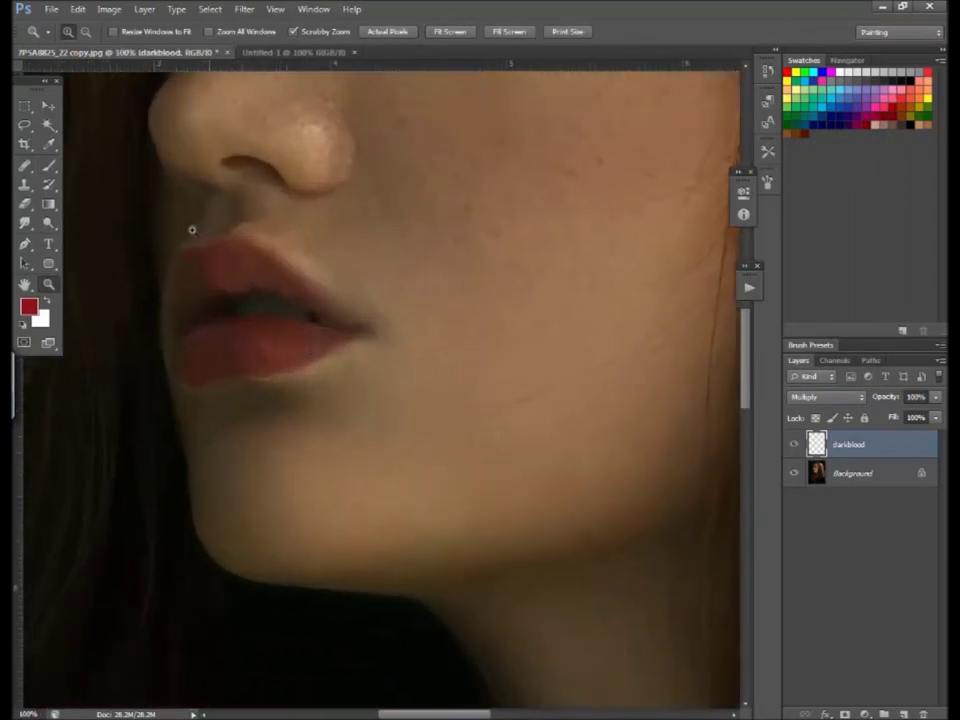
{"action": "left_click", "coordinate": [48, 168]}
{"action": "right_click", "coordinate": [356, 354]}
{"action": "left_click", "coordinate": [347, 339]}
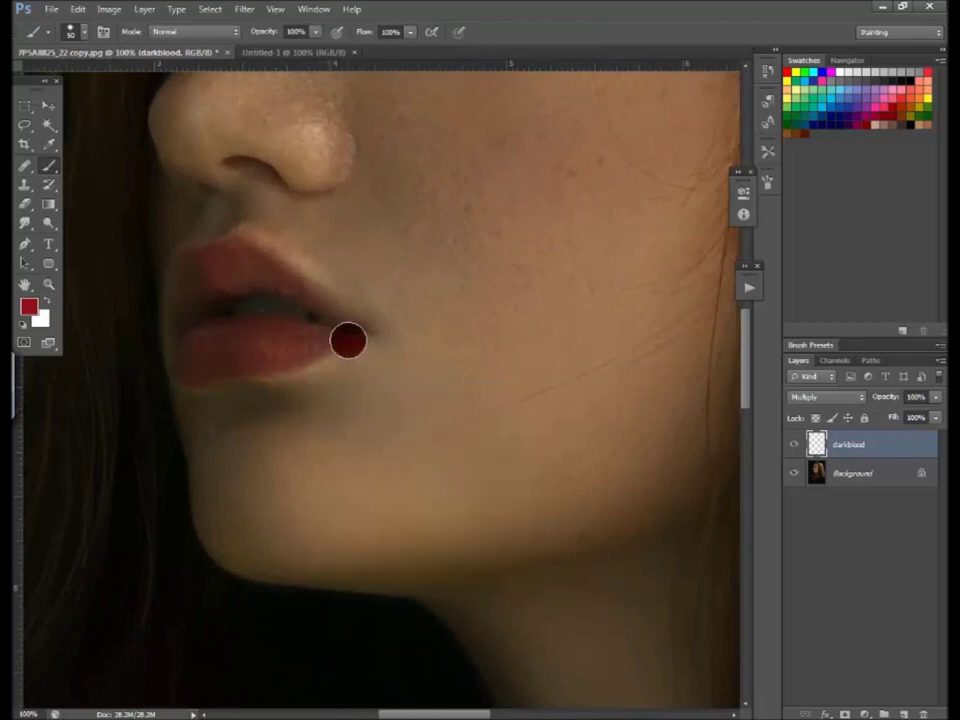
{"action": "mouse_move", "coordinate": [343, 350]}
{"action": "left_mouse_down"}
{"action": "mouse_move", "coordinate": [332, 462]}
{"action": "mouse_move", "coordinate": [341, 558]}
{"action": "left_mouse_up"}
{"action": "mouse_move", "coordinate": [188, 364]}
{"action": "left_mouse_down"}
{"action": "mouse_move", "coordinate": [275, 374]}
{"action": "mouse_move", "coordinate": [259, 401]}
{"action": "mouse_move", "coordinate": [268, 574]}
{"action": "left_mouse_up"}
{"action": "mouse_move", "coordinate": [376, 345]}
{"action": "left_mouse_down"}
{"action": "mouse_move", "coordinate": [466, 548]}
{"action": "mouse_move", "coordinate": [386, 364]}
{"action": "mouse_move", "coordinate": [399, 446]}
{"action": "mouse_move", "coordinate": [438, 517]}
{"action": "left_mouse_up"}
{"action": "mouse_move", "coordinate": [403, 332]}
{"action": "left_mouse_down"}
{"action": "mouse_move", "coordinate": [439, 407]}
{"action": "mouse_move", "coordinate": [448, 354]}
{"action": "left_mouse_up"}
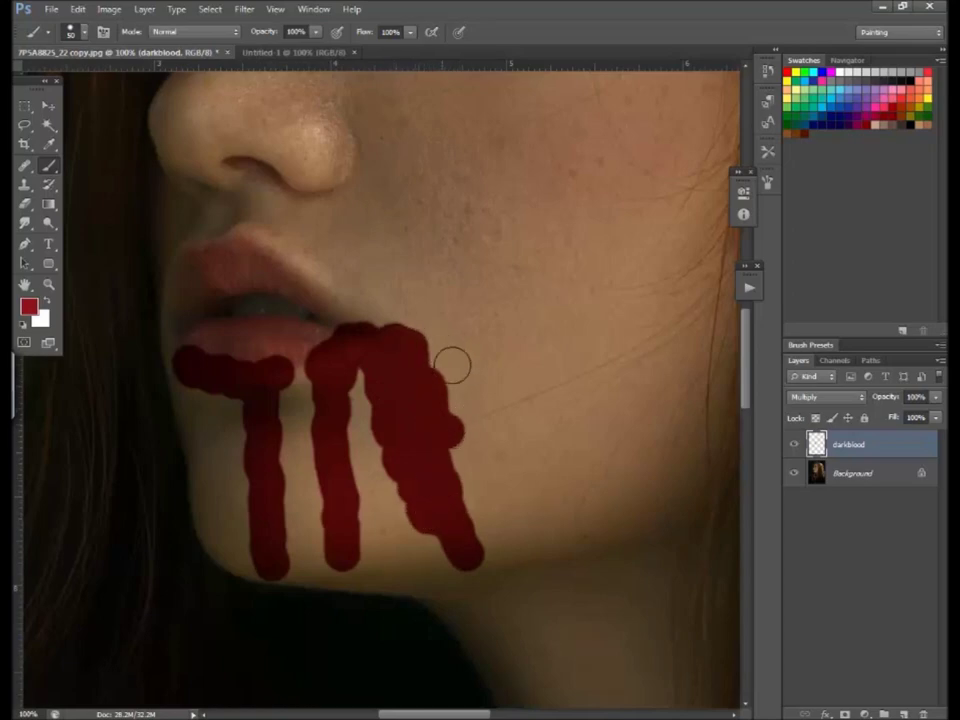
- Paint a T-shaped neck drip and a cheek blood blob with drips running down
{"action": "left_click_drag", "start_coordinate": [522, 563], "coordinate": [655, 548]}
{"action": "left_click_drag", "start_coordinate": [570, 556], "coordinate": [588, 700]}
{"action": "scroll", "coordinate": [665, 472], "scroll_direction": "down", "scroll_amount": 5}
{"action": "left_click_drag", "start_coordinate": [647, 388], "coordinate": [612, 410]}
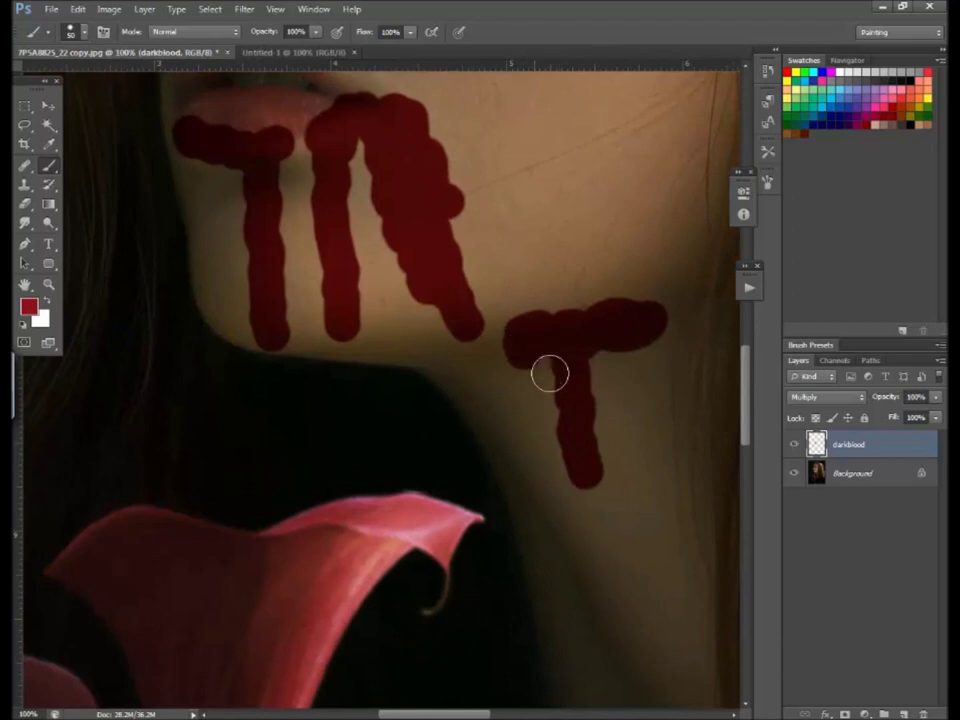
{"action": "left_click_drag", "start_coordinate": [542, 366], "coordinate": [605, 459]}
{"action": "scroll", "coordinate": [605, 459], "scroll_direction": "up", "scroll_amount": 5}
{"action": "mouse_move", "coordinate": [304, 343]}
{"action": "left_mouse_down"}
{"action": "mouse_move", "coordinate": [450, 486]}
{"action": "mouse_move", "coordinate": [236, 409]}
{"action": "mouse_move", "coordinate": [333, 561]}
{"action": "left_mouse_up"}
{"action": "mouse_move", "coordinate": [490, 230]}
{"action": "left_mouse_down"}
{"action": "mouse_move", "coordinate": [561, 403]}
{"action": "mouse_move", "coordinate": [575, 465]}
{"action": "left_mouse_up"}
{"action": "left_click_drag", "start_coordinate": [546, 500], "coordinate": [568, 590]}
{"action": "key", "text": "z"}
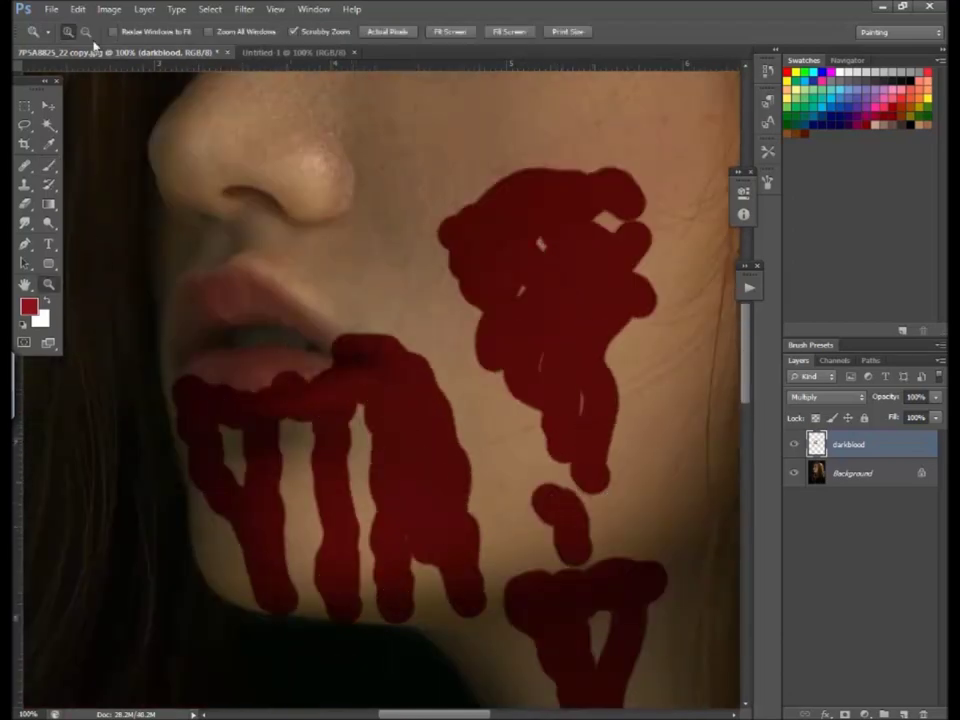
{"action": "left_click", "coordinate": [455, 447], "text": "alt"}
{"action": "left_click", "coordinate": [455, 447], "text": "alt"}
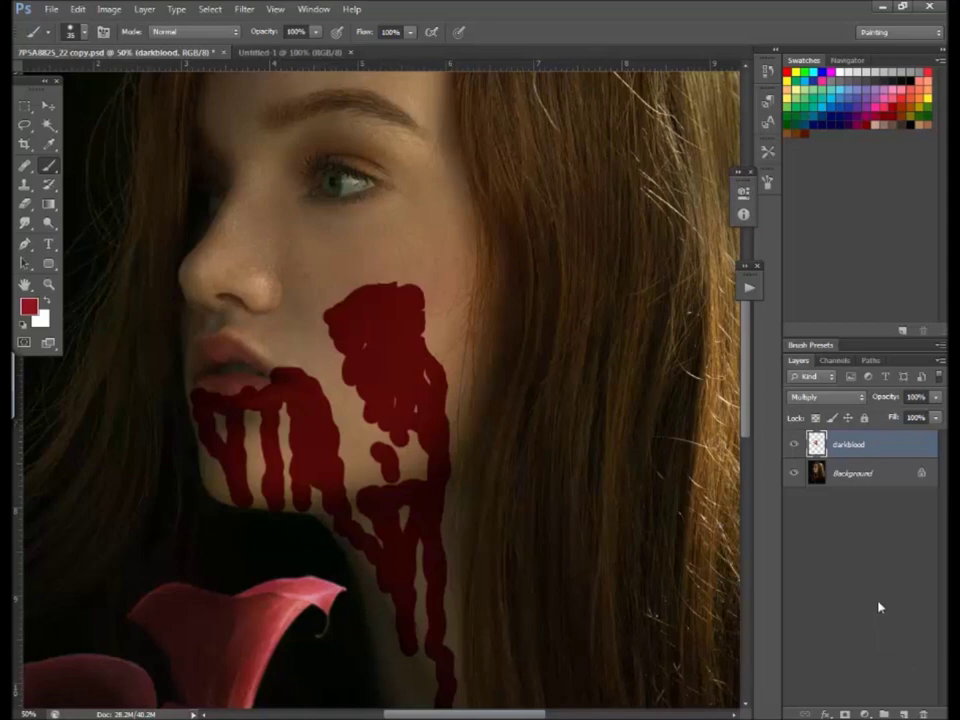
- Add a reveal-all mask to darkblood, target the mask, and zoom to 100%
{"action": "left_click", "coordinate": [846, 714]}
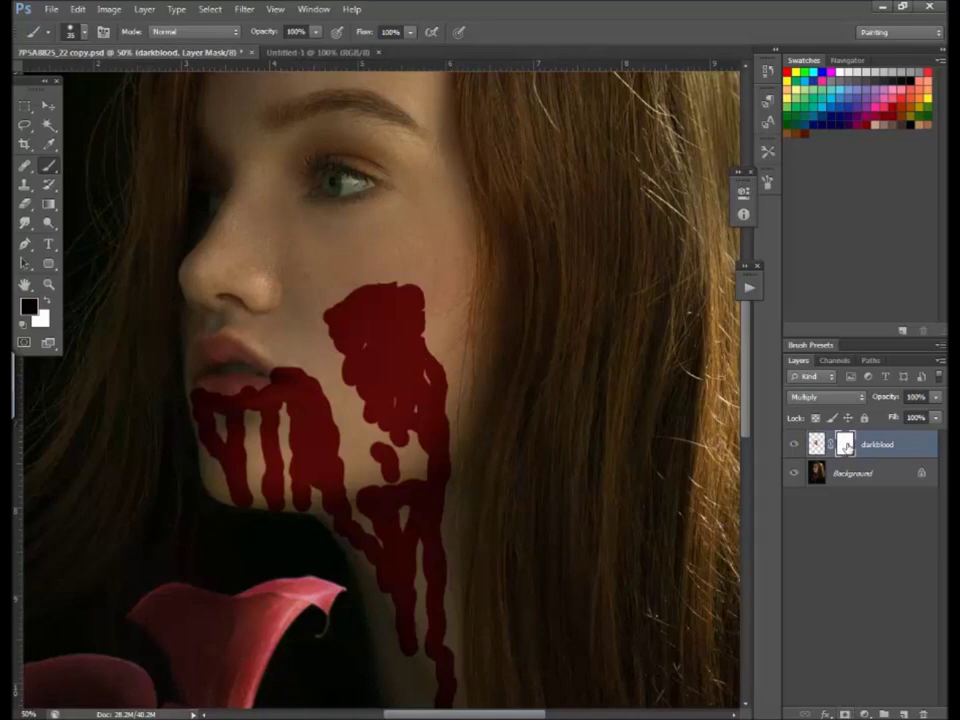
{"action": "left_click", "coordinate": [816, 446]}
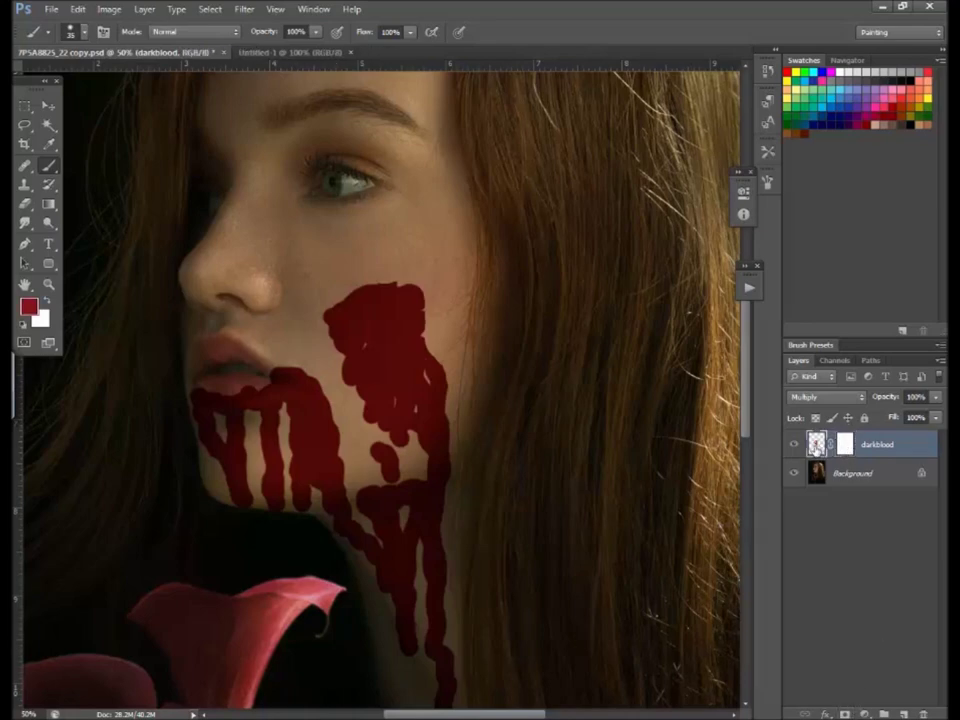
{"action": "left_click", "coordinate": [845, 445]}
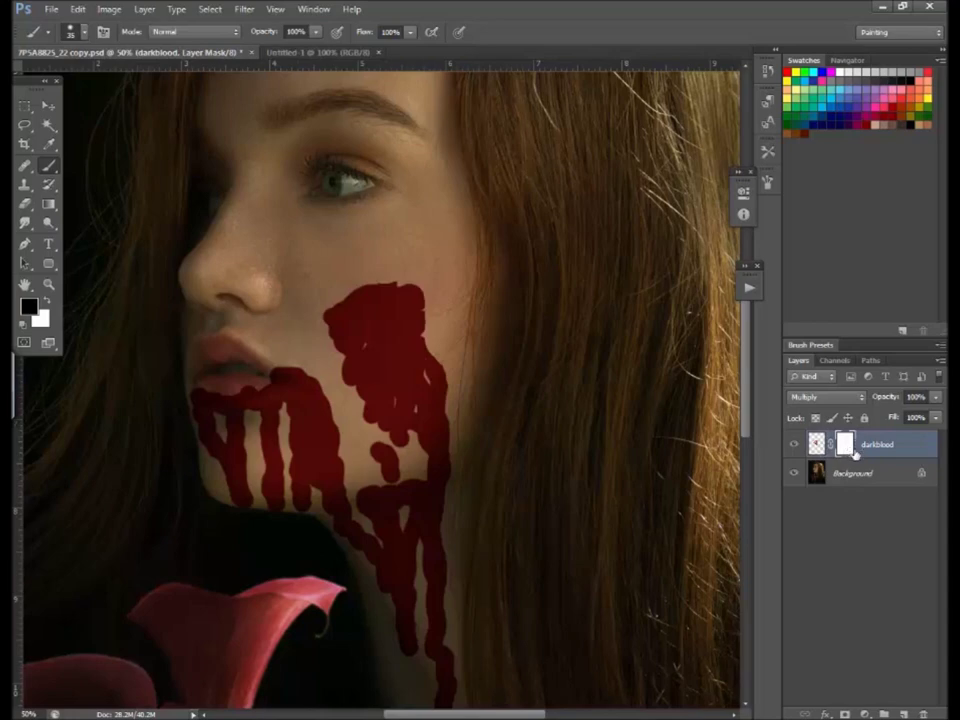
{"action": "key", "text": "ctrl+1"}
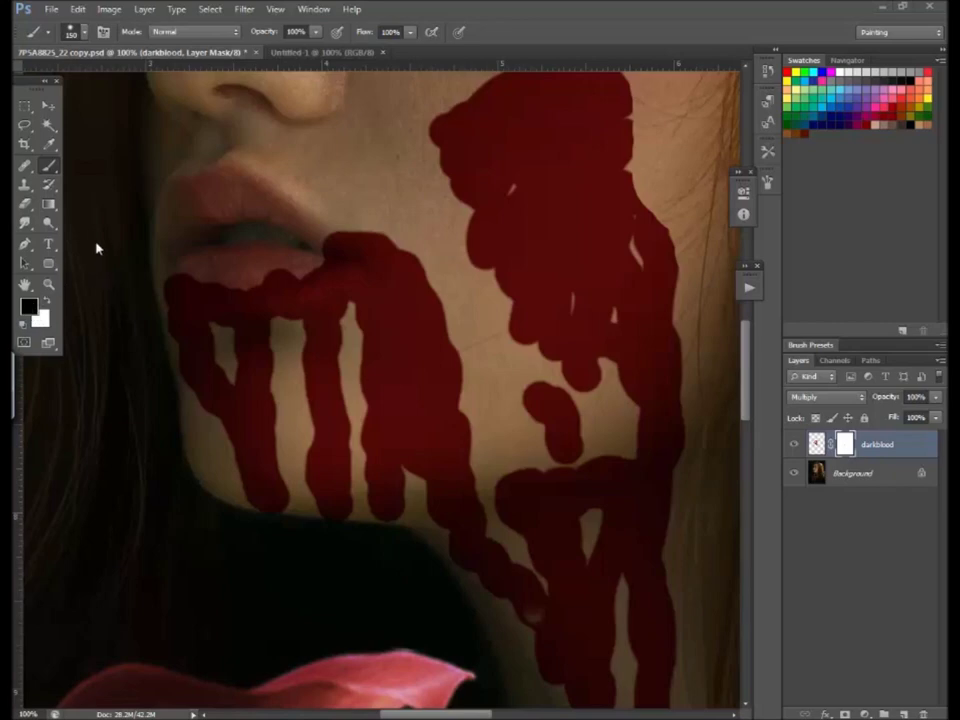
- Paint black on the darkblood mask to carve skin streaks below the lip, using a smaller brush for thin gaps
{"action": "left_click", "coordinate": [817, 444]}
{"action": "left_click", "coordinate": [845, 444]}
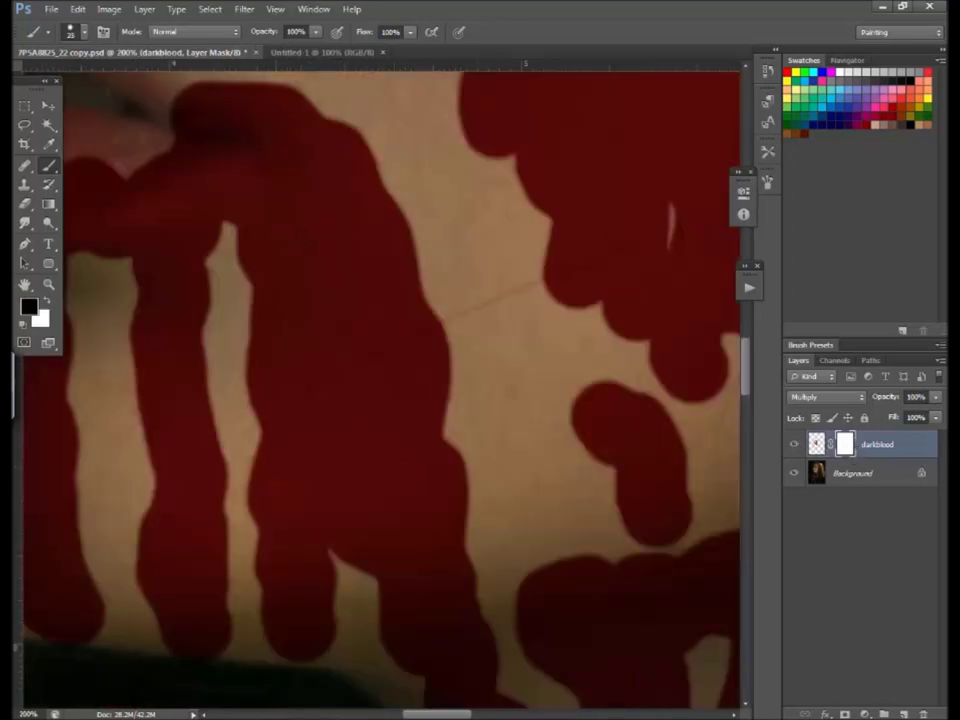
{"action": "mouse_move", "coordinate": [280, 220]}
{"action": "left_mouse_down"}
{"action": "mouse_move", "coordinate": [291, 303]}
{"action": "mouse_move", "coordinate": [274, 336]}
{"action": "mouse_move", "coordinate": [274, 379]}
{"action": "mouse_move", "coordinate": [285, 440]}
{"action": "left_mouse_up"}
{"action": "mouse_move", "coordinate": [321, 214]}
{"action": "left_mouse_down"}
{"action": "mouse_move", "coordinate": [371, 251]}
{"action": "mouse_move", "coordinate": [407, 336]}
{"action": "mouse_move", "coordinate": [478, 590]}
{"action": "left_mouse_up"}
{"action": "scroll", "coordinate": [413, 374], "scroll_direction": "down", "scroll_amount": 2}
{"action": "mouse_move", "coordinate": [334, 266]}
{"action": "left_mouse_down"}
{"action": "mouse_move", "coordinate": [334, 315]}
{"action": "mouse_move", "coordinate": [343, 288]}
{"action": "mouse_move", "coordinate": [366, 292]}
{"action": "mouse_move", "coordinate": [372, 335]}
{"action": "mouse_move", "coordinate": [362, 375]}
{"action": "mouse_move", "coordinate": [401, 520]}
{"action": "left_mouse_up"}
{"action": "key", "text": "bracketleft"}
{"action": "key", "text": "bracketleft"}
{"action": "mouse_move", "coordinate": [405, 442]}
{"action": "left_mouse_down"}
{"action": "mouse_move", "coordinate": [411, 512]}
{"action": "mouse_move", "coordinate": [401, 552]}
{"action": "left_mouse_up"}
{"action": "left_click", "coordinate": [421, 482]}
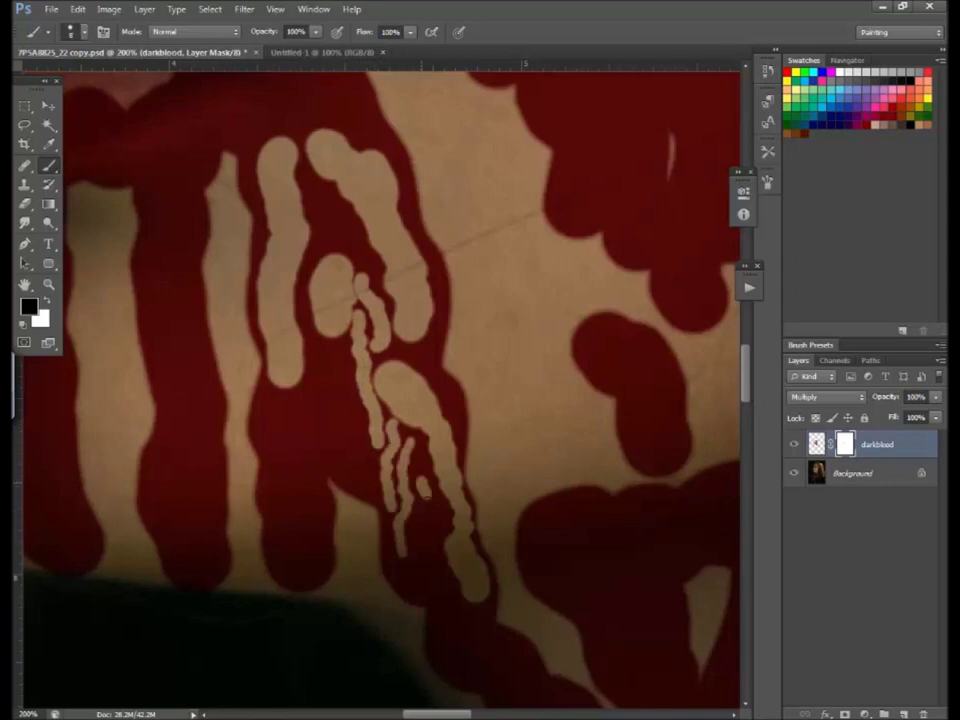
- Carve a thin streak in the cheek blood, then paint white to restore blood over light patches
{"action": "scroll", "coordinate": [100, 520], "scroll_direction": "down", "scroll_amount": 3}
{"action": "scroll", "coordinate": [100, 520], "scroll_direction": "down", "scroll_amount": 2}
{"action": "left_click_drag", "start_coordinate": [443, 335], "coordinate": [478, 412]}
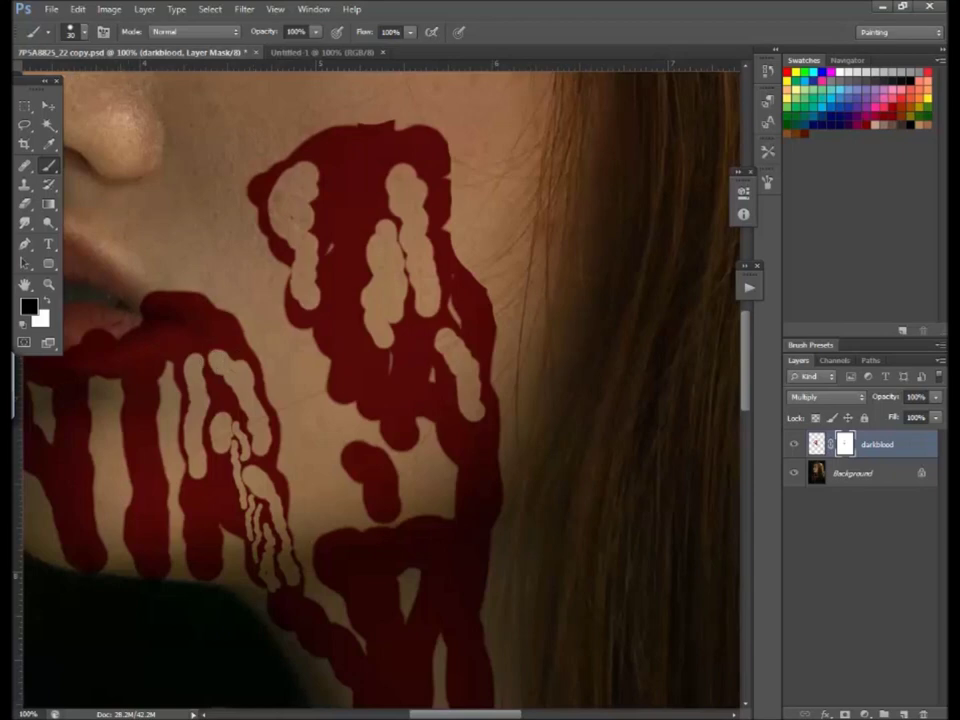
{"action": "left_click", "coordinate": [45, 300]}
{"action": "mouse_move", "coordinate": [316, 234]}
{"action": "left_mouse_down"}
{"action": "mouse_move", "coordinate": [345, 275]}
{"action": "mouse_move", "coordinate": [352, 312]}
{"action": "left_mouse_up"}
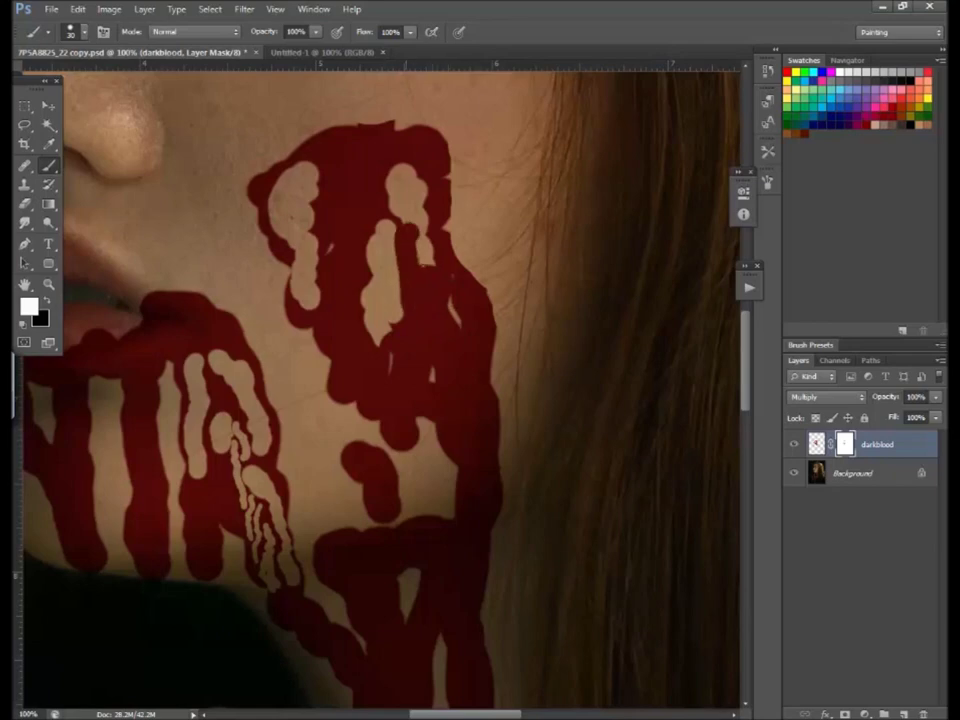
{"action": "left_click_drag", "start_coordinate": [424, 300], "coordinate": [382, 243]}
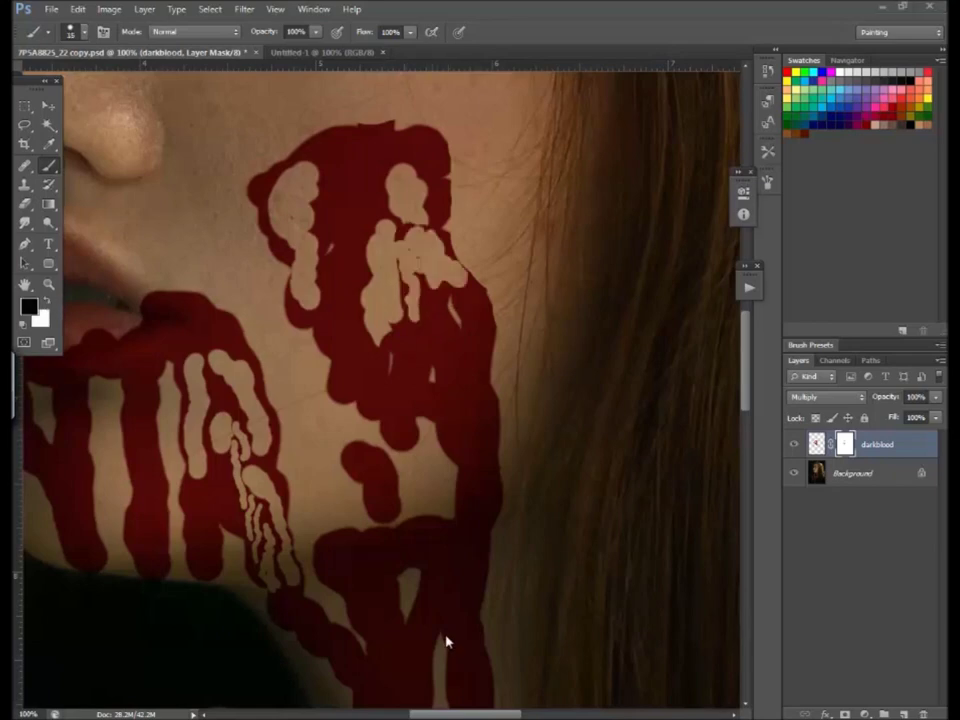
- Mask thin skin streaks through the cheek, chin and neck drips at brush sizes 15 and 30, then add a new layer
{"action": "key", "text": "ctrl+space"}
{"action": "mouse_move", "coordinate": [482, 300]}
{"action": "left_mouse_down"}
{"action": "mouse_move", "coordinate": [478, 405]}
{"action": "mouse_move", "coordinate": [436, 303]}
{"action": "mouse_move", "coordinate": [410, 350]}
{"action": "left_mouse_up"}
{"action": "key", "text": "bracketleft"}
{"action": "key", "text": "bracketleft"}
{"action": "left_click_drag", "start_coordinate": [460, 290], "coordinate": [468, 330]}
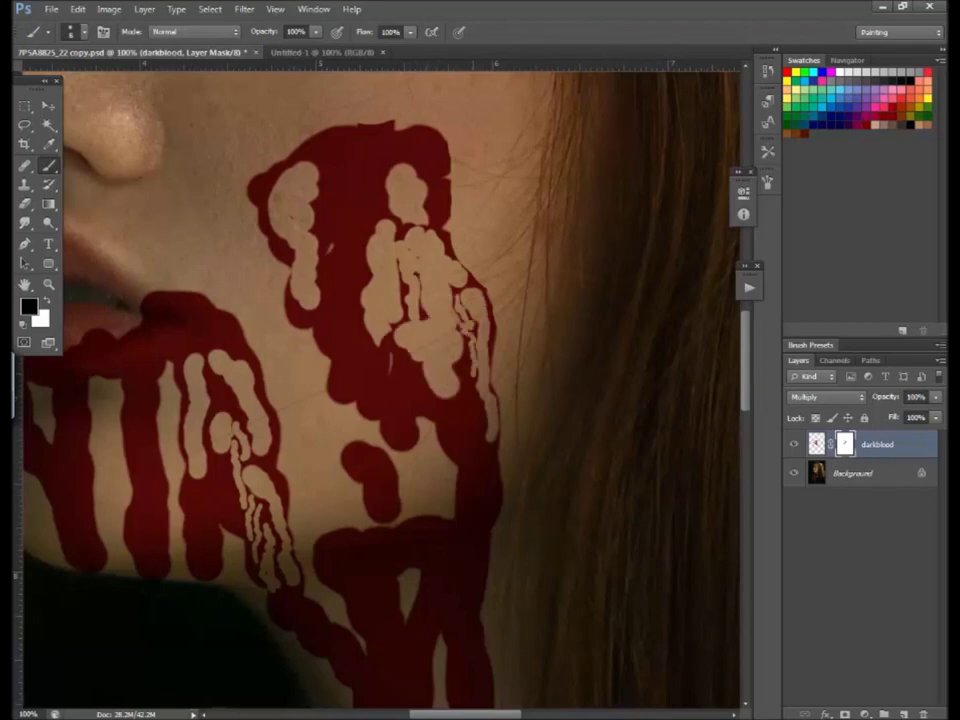
{"action": "left_click", "coordinate": [645, 210], "text": "ctrl+alt"}
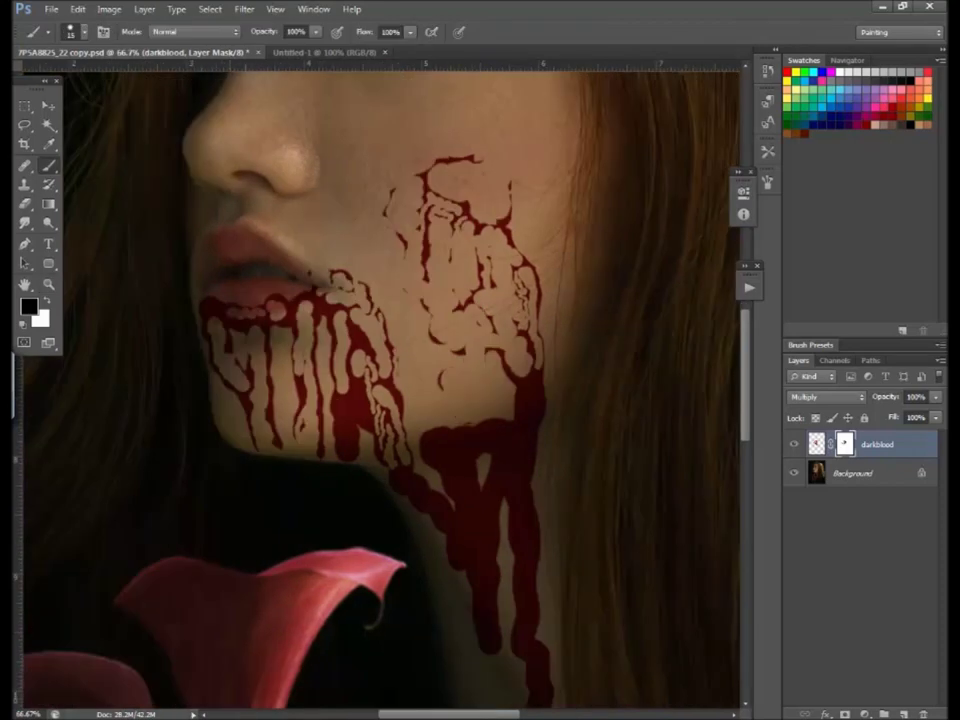
{"action": "left_click_drag", "start_coordinate": [277, 290], "coordinate": [257, 328]}
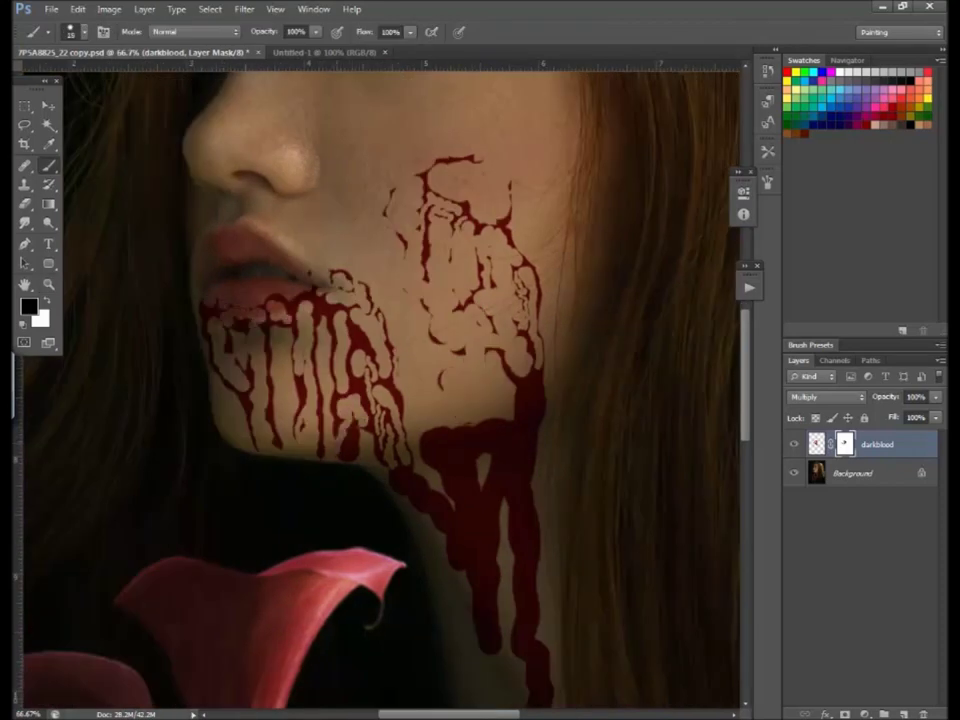
{"action": "key", "text": "bracketright"}
{"action": "key", "text": "bracketright"}
{"action": "key", "text": "bracketright"}
{"action": "mouse_move", "coordinate": [529, 552]}
{"action": "left_mouse_down"}
{"action": "mouse_move", "coordinate": [532, 378]}
{"action": "mouse_move", "coordinate": [522, 303]}
{"action": "left_mouse_up"}
{"action": "left_click_drag", "start_coordinate": [318, 280], "coordinate": [358, 392]}
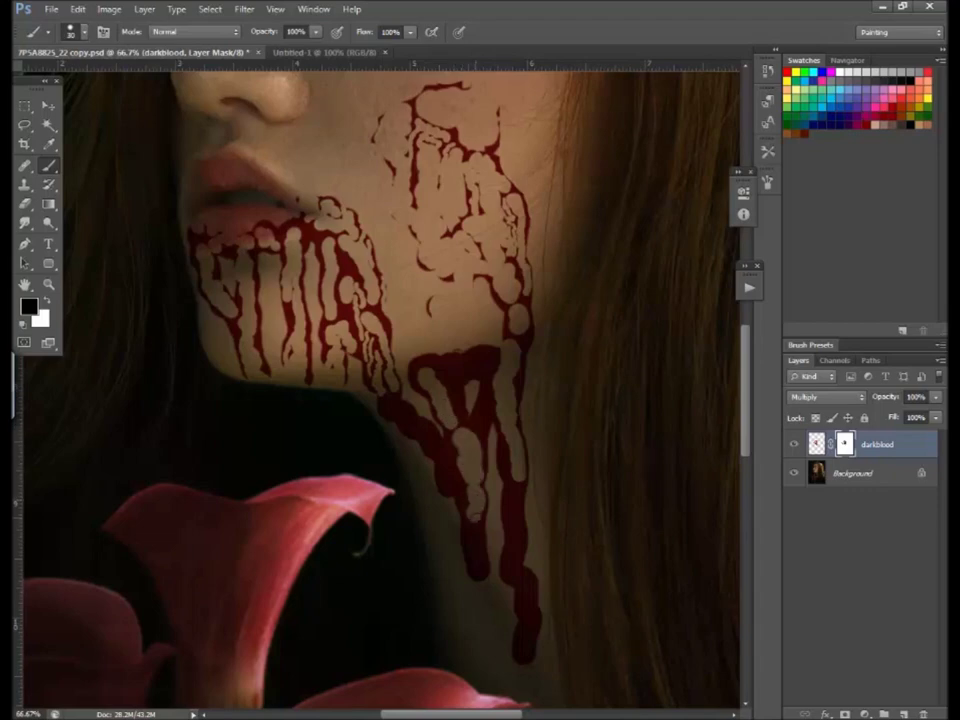
{"action": "key", "text": "bracketleft"}
{"action": "key", "text": "bracketleft"}
{"action": "left_click_drag", "start_coordinate": [290, 295], "coordinate": [355, 432]}
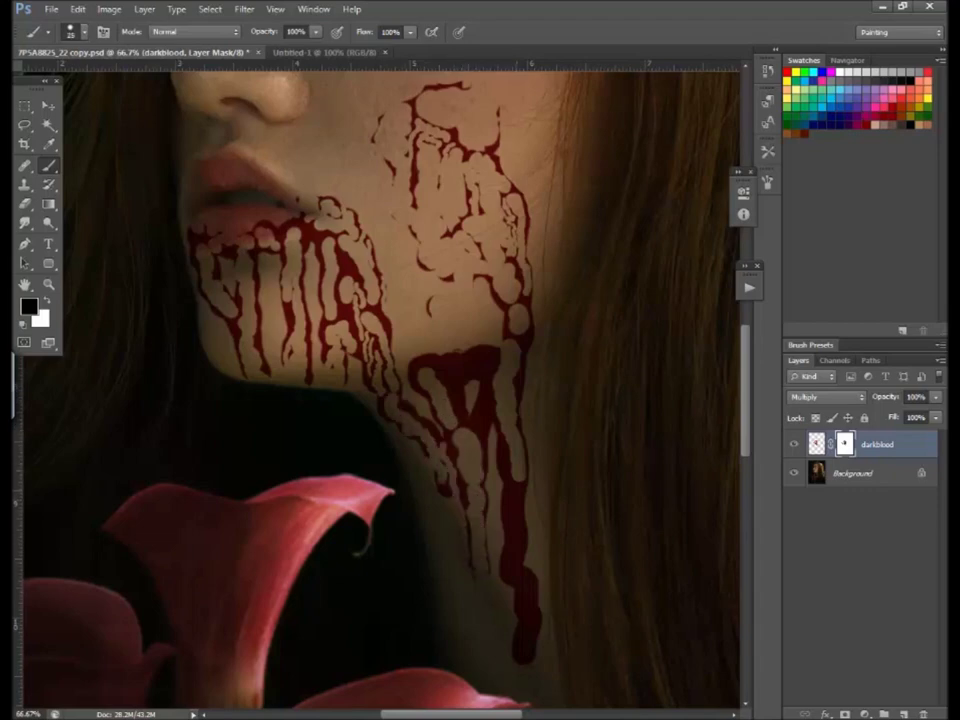
{"action": "left_click_drag", "start_coordinate": [474, 364], "coordinate": [522, 610]}
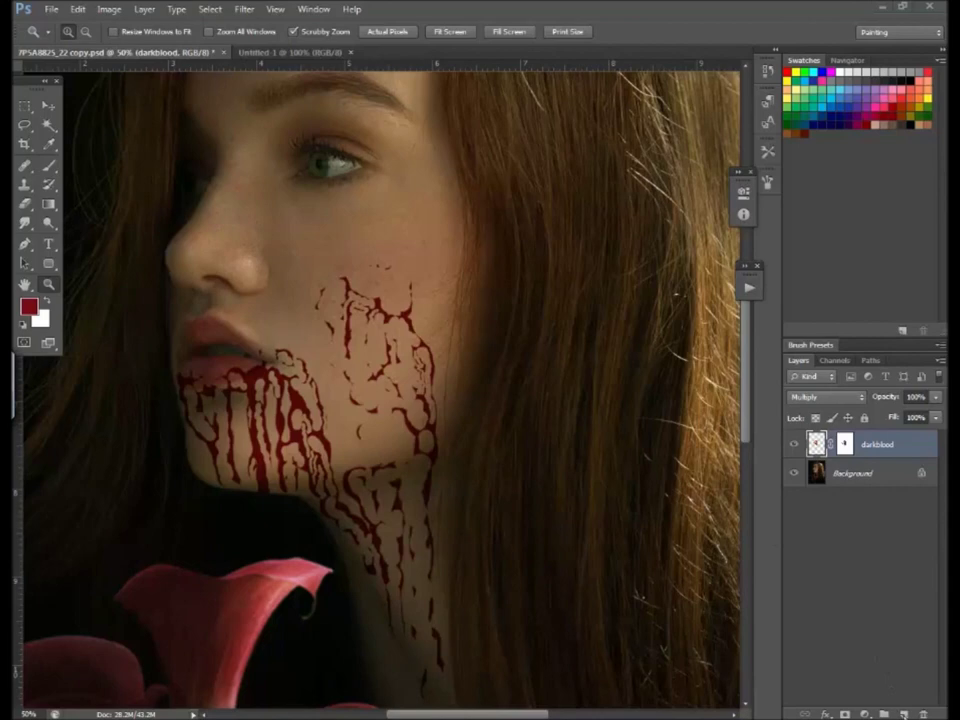
{"action": "left_click", "coordinate": [903, 714]}
- Rename the new layer to 'brightblood'
{"action": "double_click", "coordinate": [845, 444]}
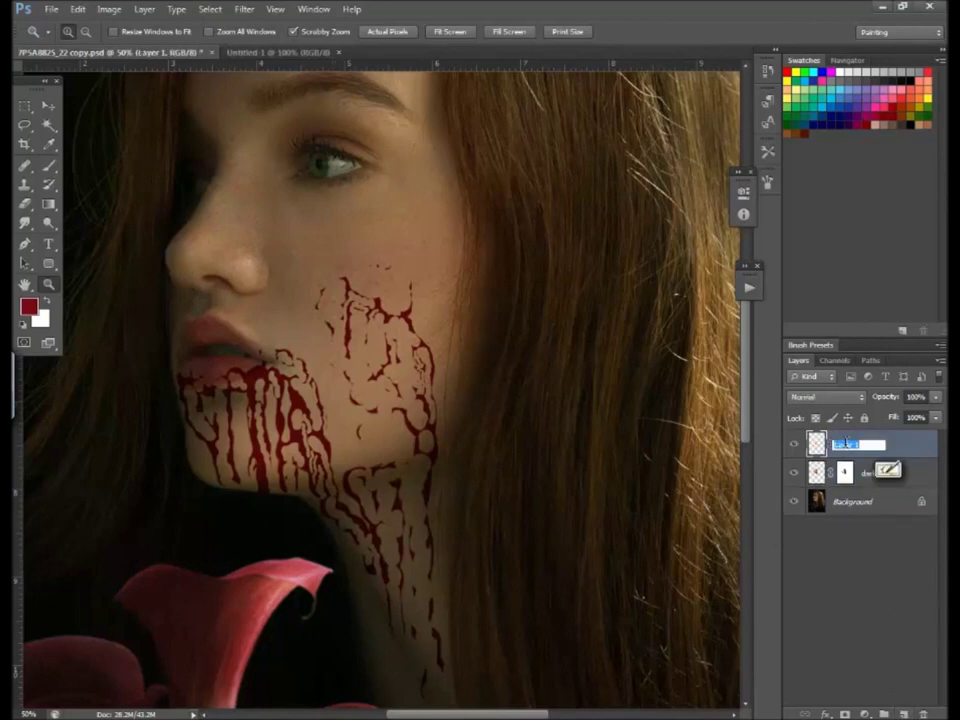
{"action": "type", "text": "brightblood"}
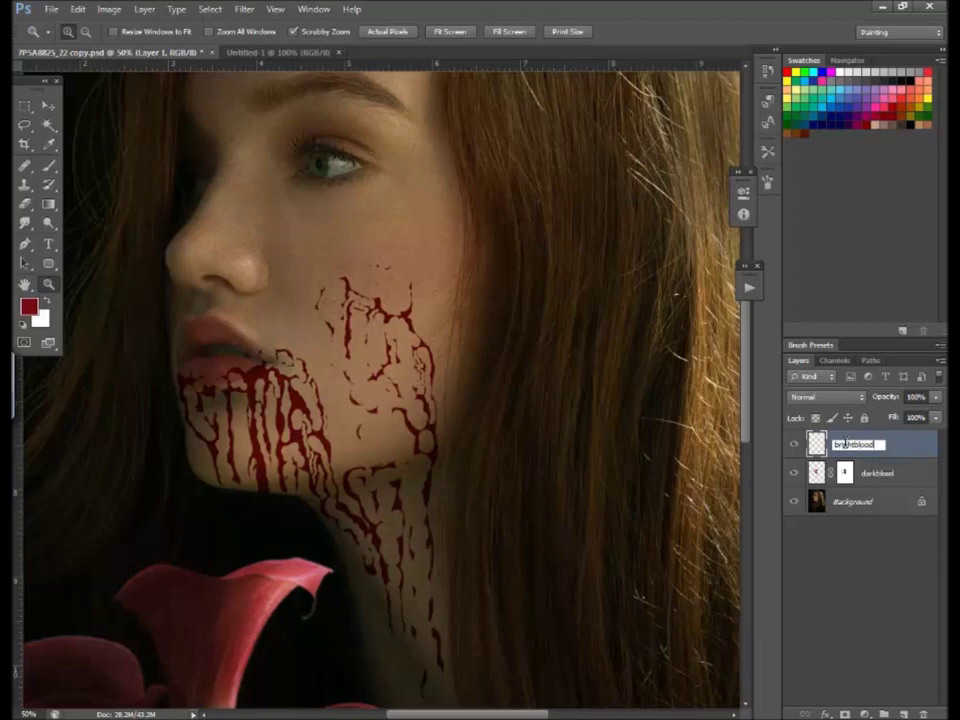
{"action": "key", "text": "Return"}
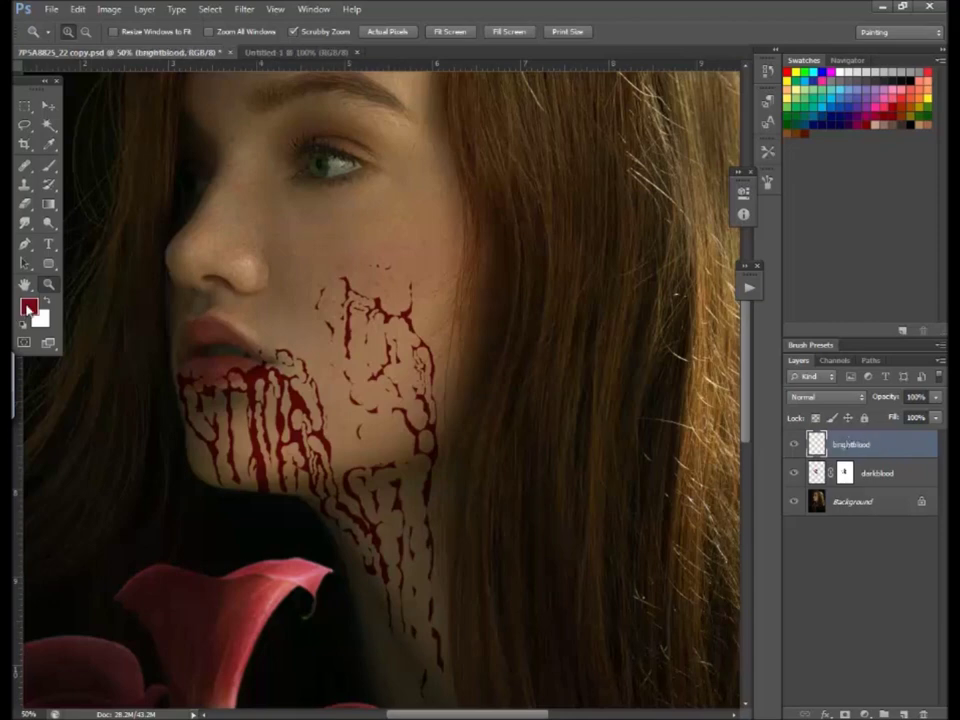
- Set the foreground colour to bright red #a7010c and blend brightblood as Multiply
{"action": "left_click", "coordinate": [28, 306]}
{"action": "left_click_drag", "start_coordinate": [754, 330], "coordinate": [753, 325]}
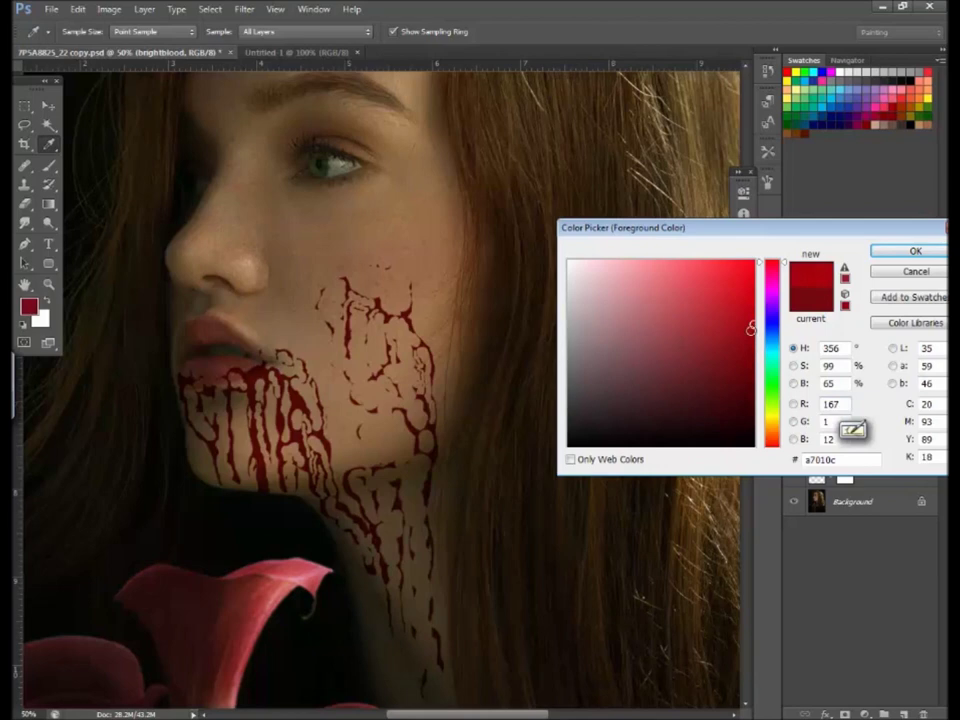
{"action": "left_click", "coordinate": [916, 251]}
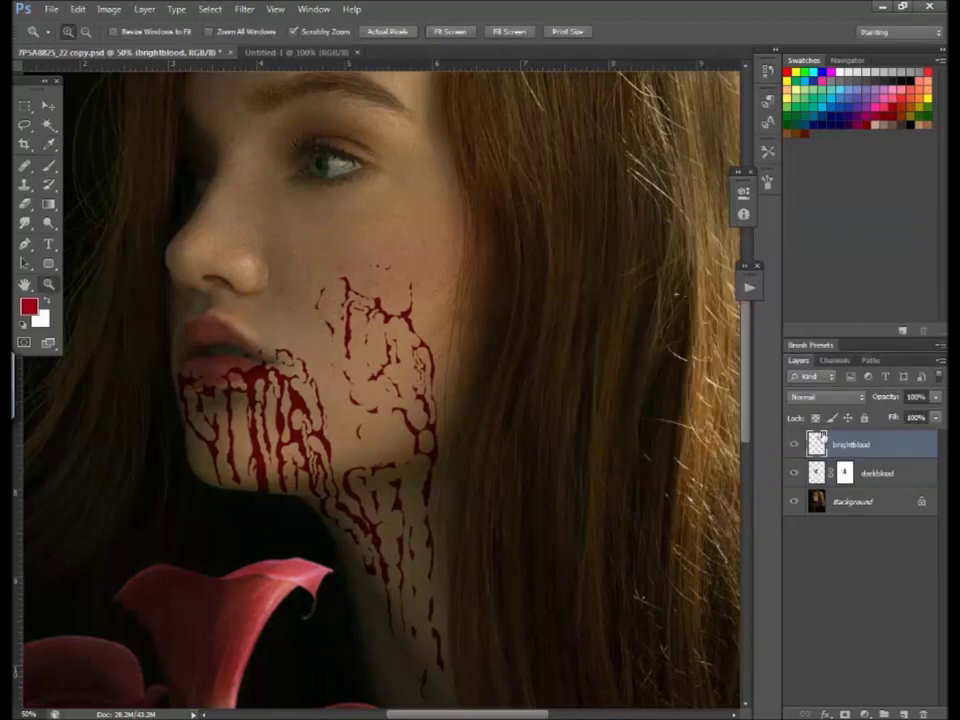
{"action": "left_click", "coordinate": [819, 398]}
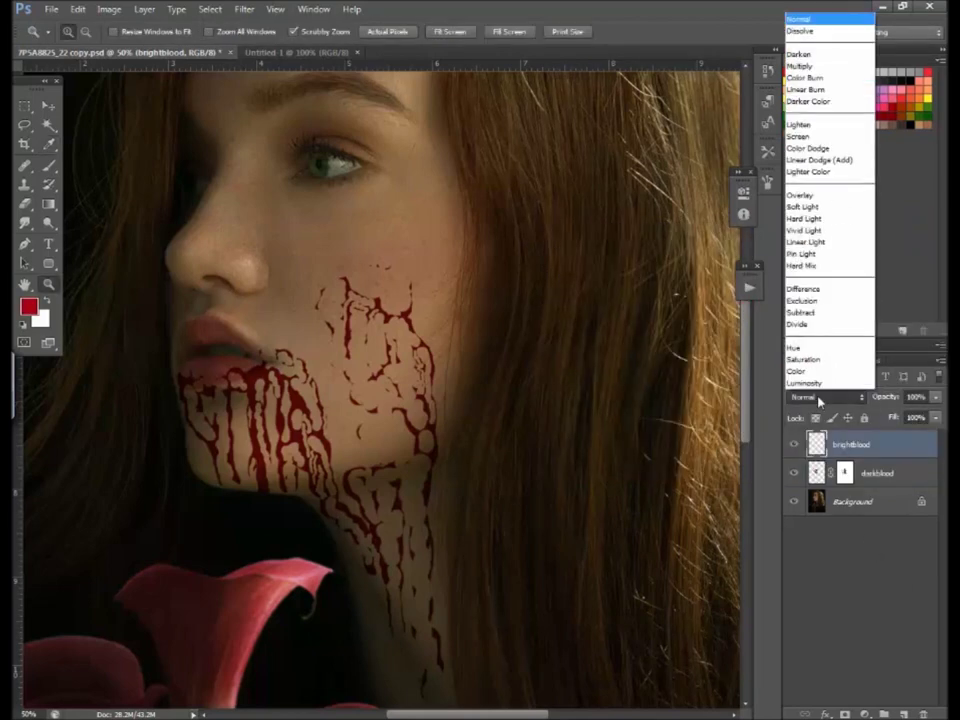
{"action": "left_click", "coordinate": [800, 66]}
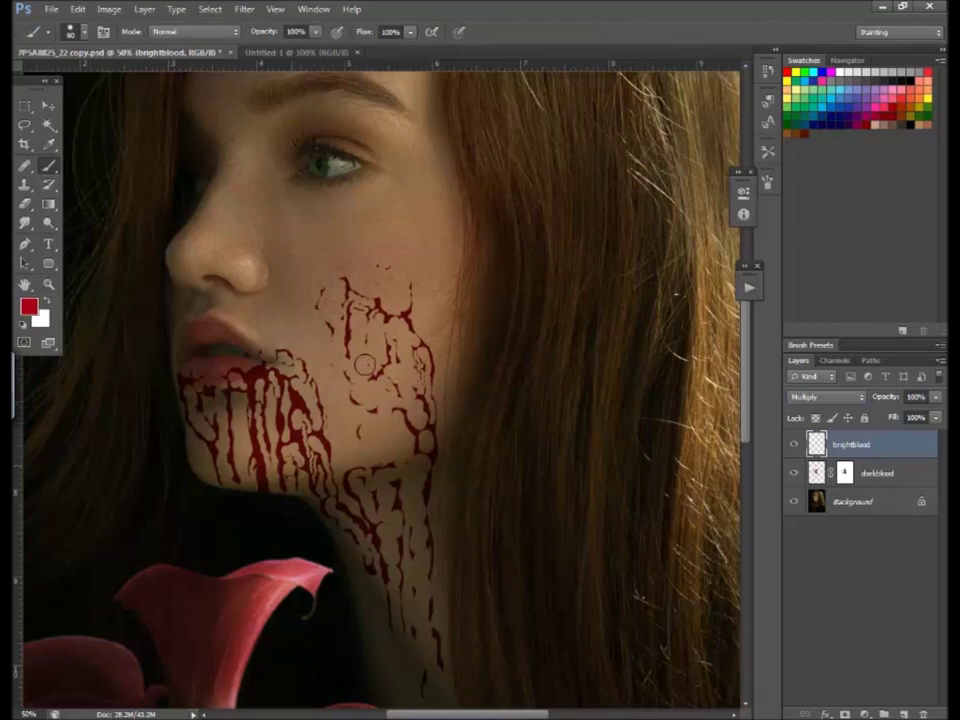
- Paint bright red drips down the chin and onto the neck
{"action": "mouse_move", "coordinate": [256, 366]}
{"action": "left_mouse_down"}
{"action": "mouse_move", "coordinate": [262, 488]}
{"action": "mouse_move", "coordinate": [268, 478]}
{"action": "mouse_move", "coordinate": [282, 482]}
{"action": "left_mouse_up"}
{"action": "left_click_drag", "start_coordinate": [285, 372], "coordinate": [300, 488]}
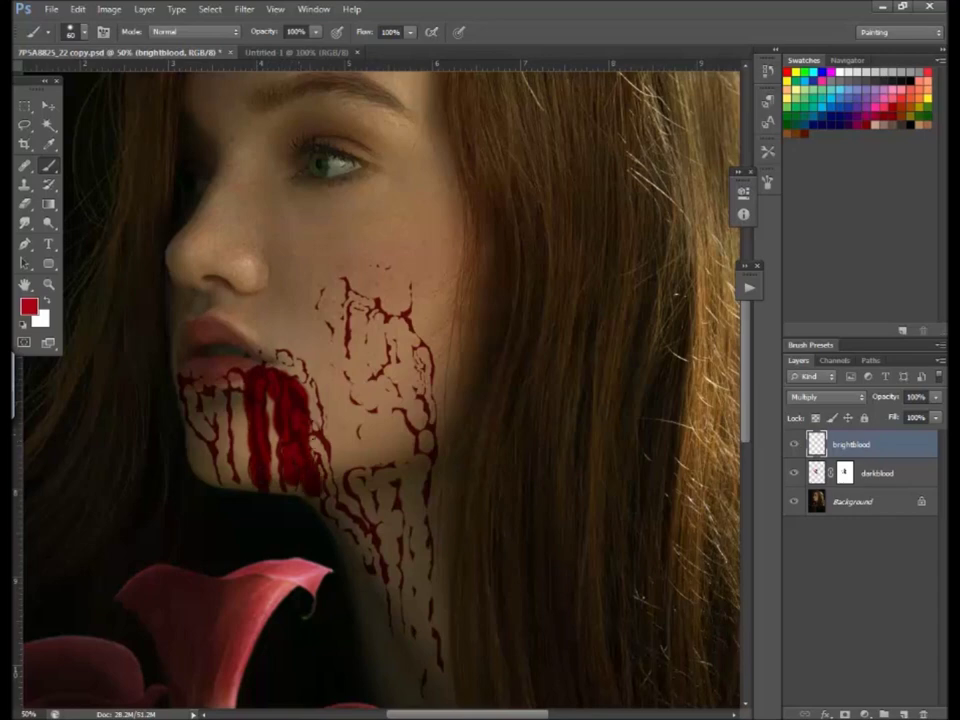
{"action": "left_click_drag", "start_coordinate": [300, 395], "coordinate": [383, 585]}
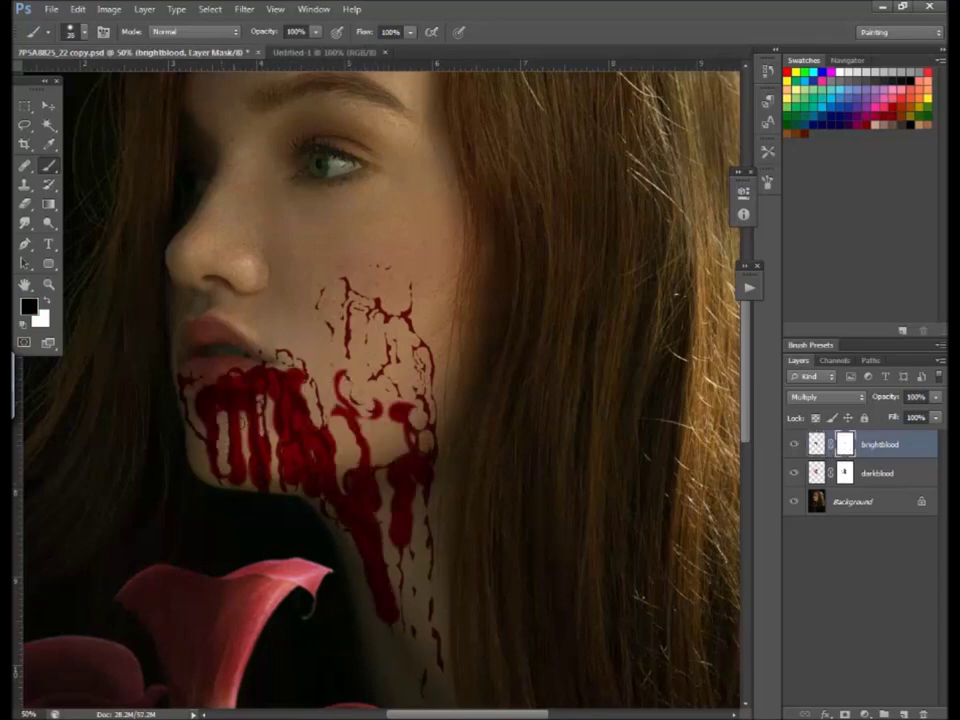
- Mask out patches in the bright blood near the lip corner and chin, and remove the cheek streak
{"action": "left_click", "coordinate": [237, 400]}
{"action": "left_click_drag", "start_coordinate": [222, 405], "coordinate": [203, 410]}
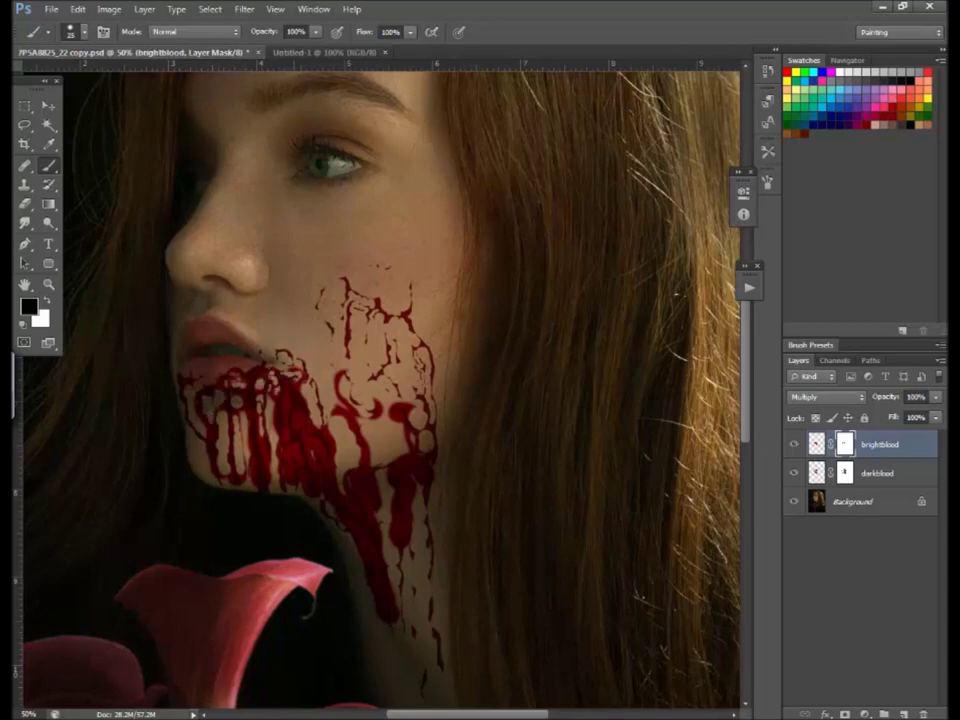
{"action": "left_click", "coordinate": [220, 400], "text": "ctrl"}
{"action": "left_click_drag", "start_coordinate": [234, 300], "coordinate": [272, 335]}
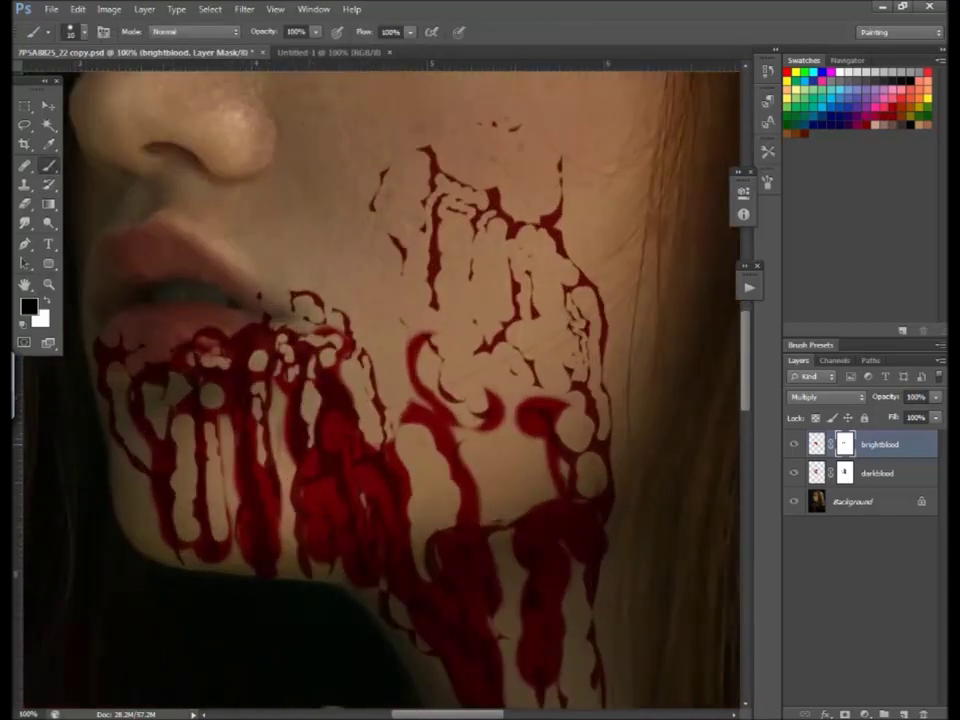
{"action": "left_click_drag", "start_coordinate": [362, 462], "coordinate": [390, 508]}
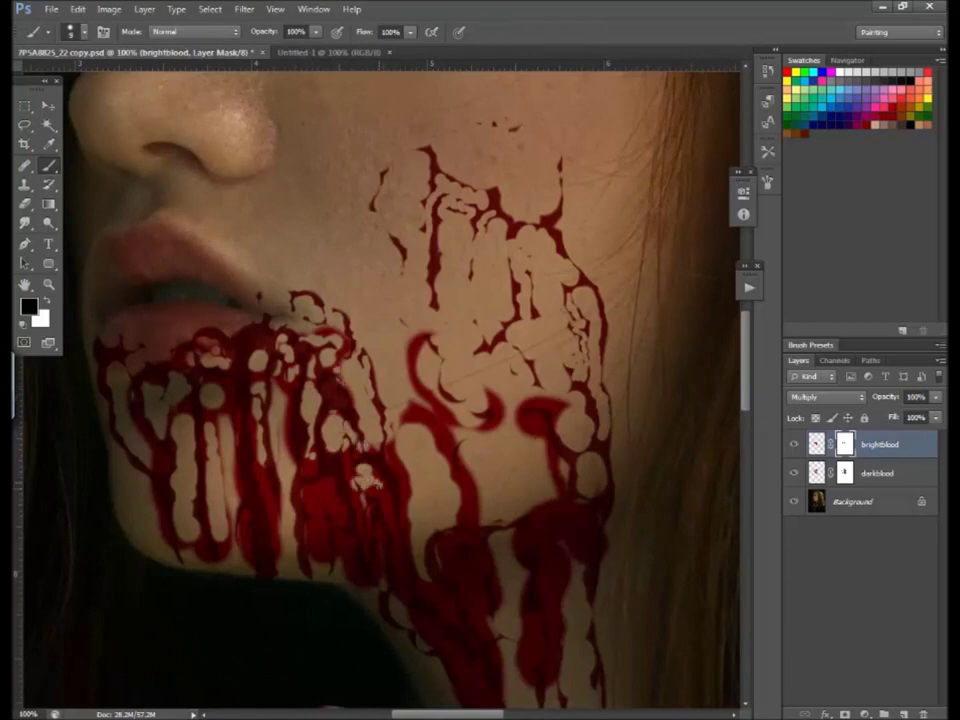
{"action": "mouse_move", "coordinate": [420, 340]}
{"action": "left_mouse_down"}
{"action": "mouse_move", "coordinate": [415, 424]}
{"action": "mouse_move", "coordinate": [540, 600]}
{"action": "left_mouse_up"}
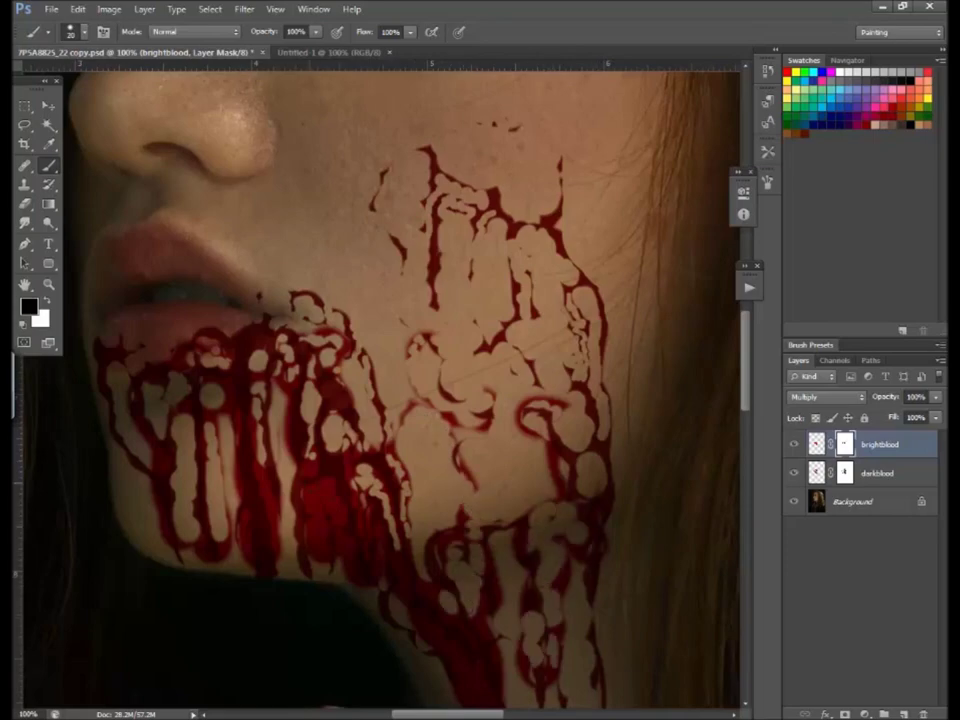
{"action": "left_click_drag", "start_coordinate": [305, 475], "coordinate": [322, 560]}
{"action": "key", "text": "bracketleft"}
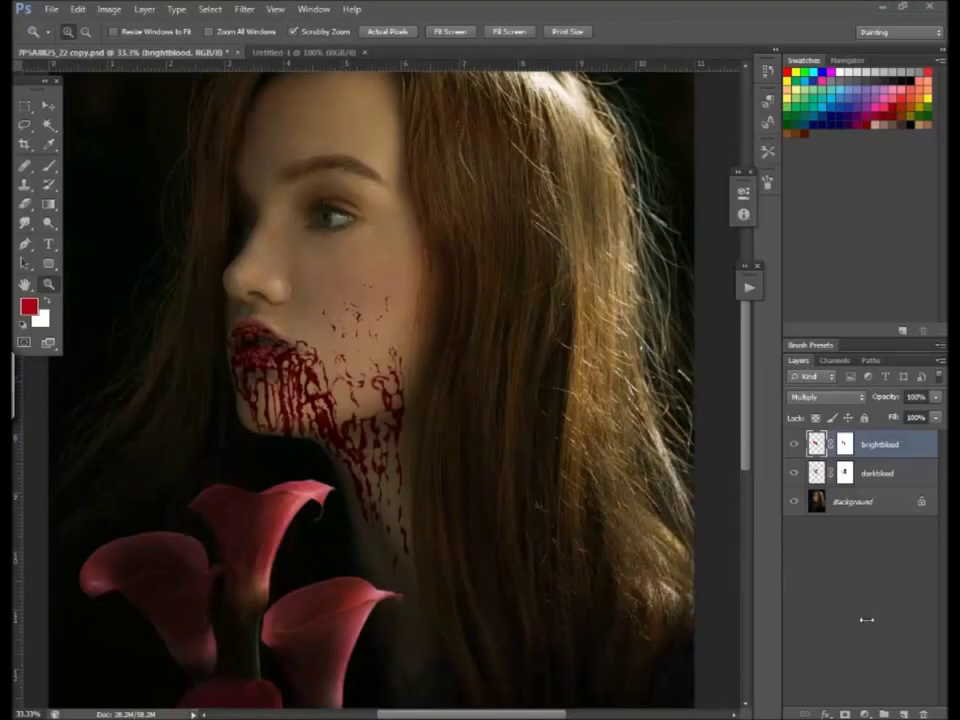
- Add a top layer filled with 50% Gray and set its blend mode to Soft Light
{"action": "left_click", "coordinate": [903, 714]}
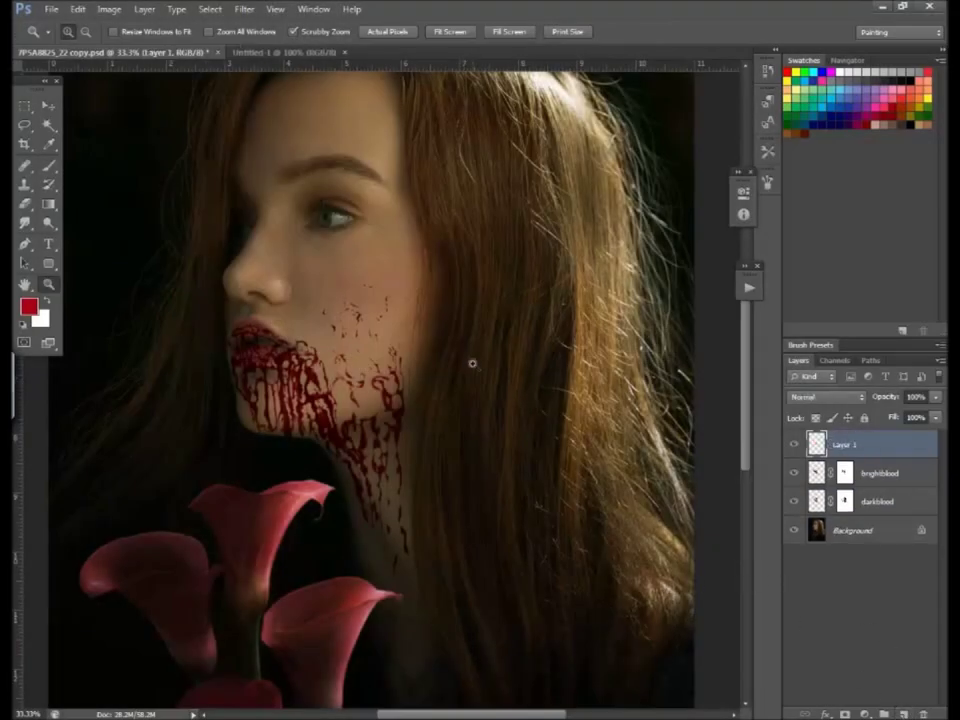
{"action": "left_click", "coordinate": [77, 9]}
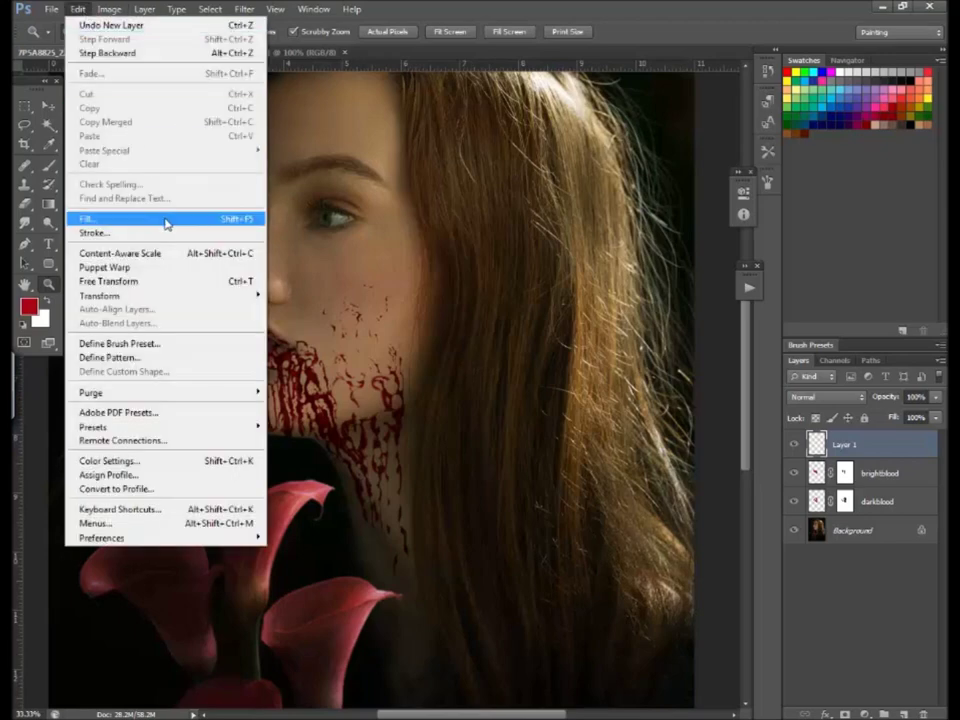
{"action": "left_click", "coordinate": [167, 219]}
{"action": "left_click", "coordinate": [510, 226]}
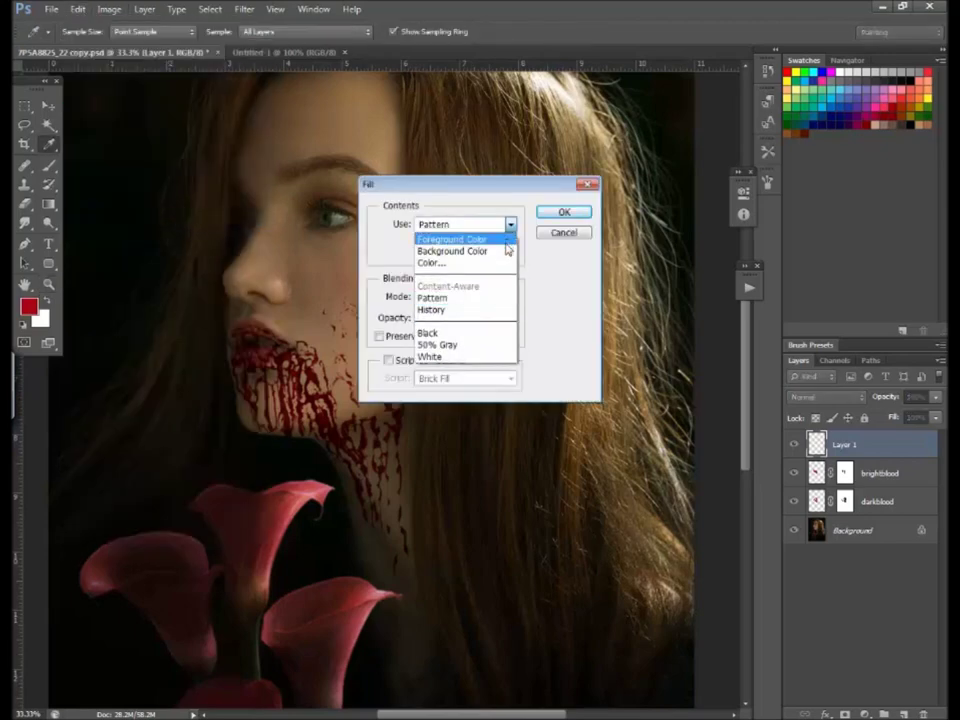
{"action": "left_click", "coordinate": [477, 342]}
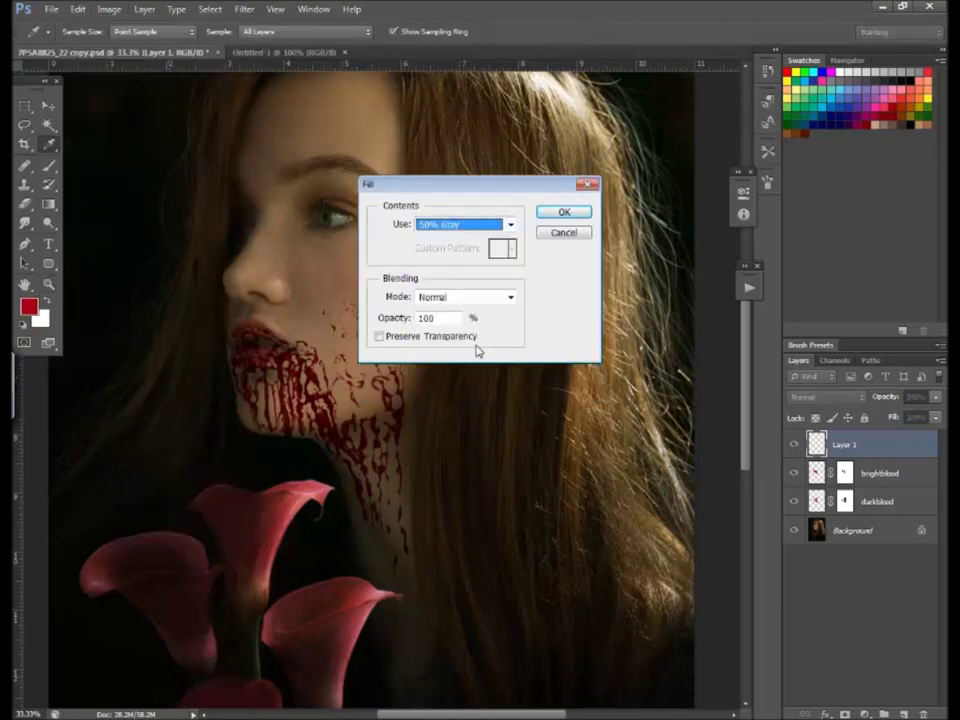
{"action": "left_click", "coordinate": [556, 215]}
{"action": "key", "text": "z"}
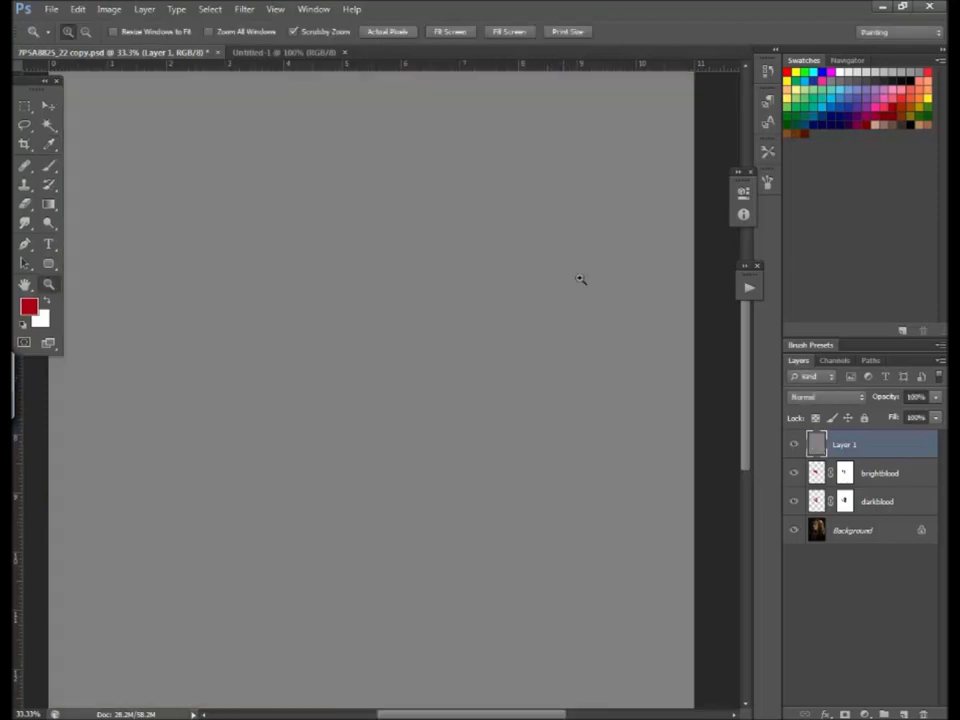
{"action": "left_click", "coordinate": [818, 397]}
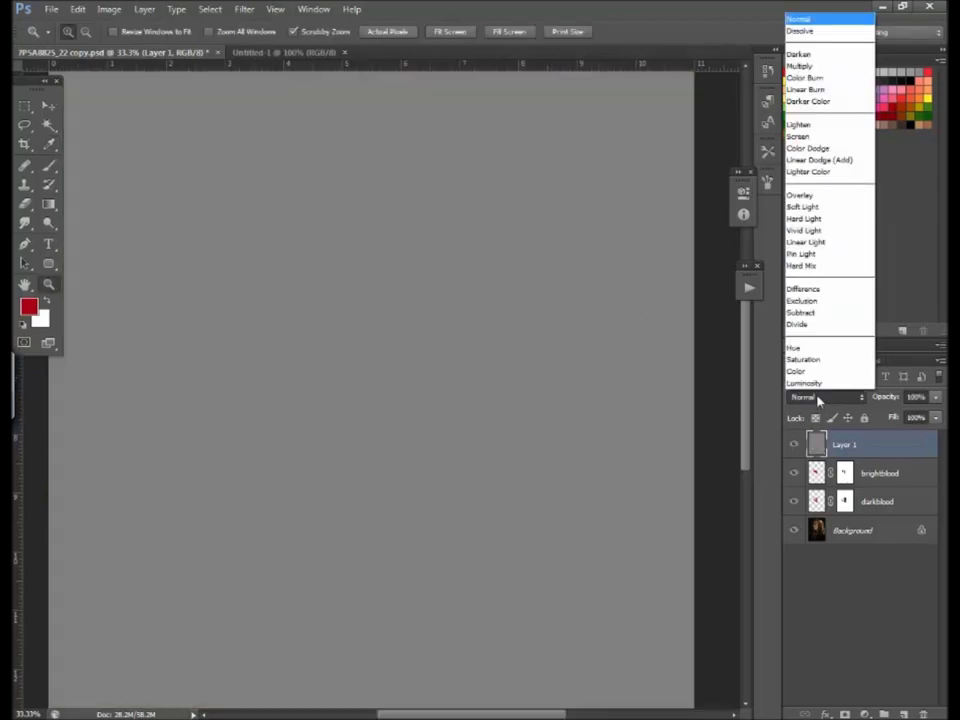
{"action": "left_click", "coordinate": [820, 207]}
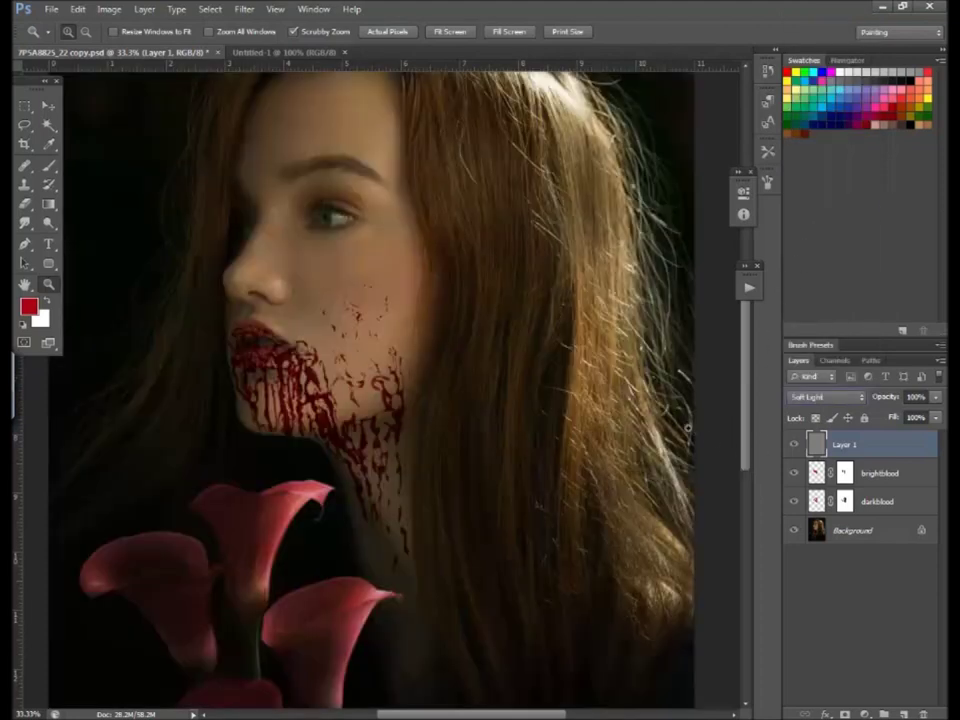
- Select the Dodge tool, zoom in around the mouth, and set the brush size
{"action": "left_click", "coordinate": [48, 223]}
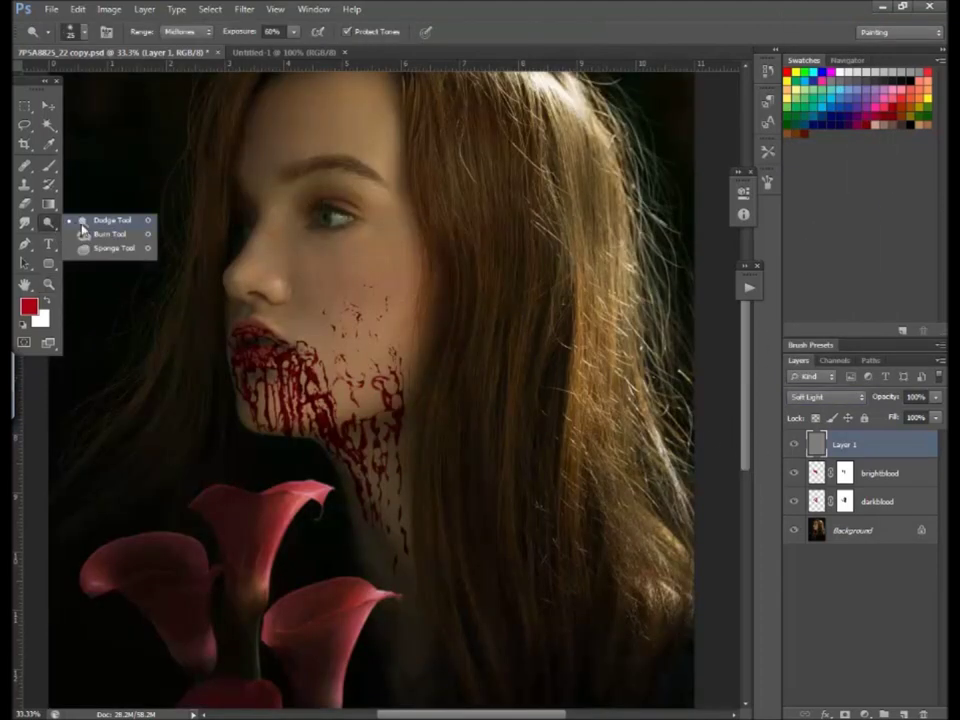
{"action": "left_click", "coordinate": [82, 224]}
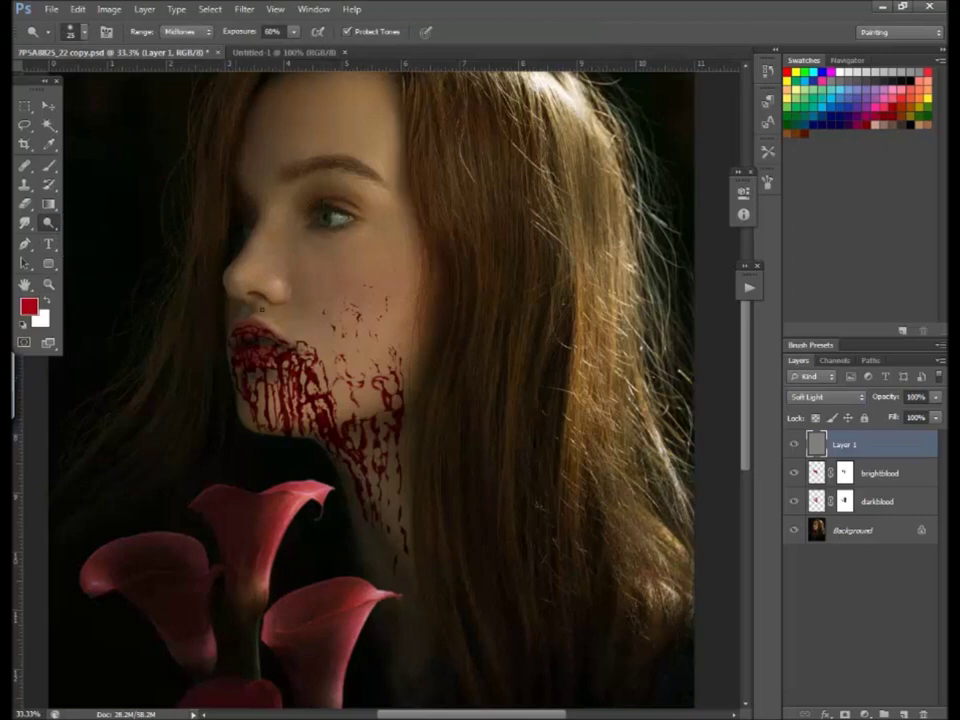
{"action": "key", "text": "z"}
{"action": "left_click", "coordinate": [230, 368]}
{"action": "left_click", "coordinate": [250, 380]}
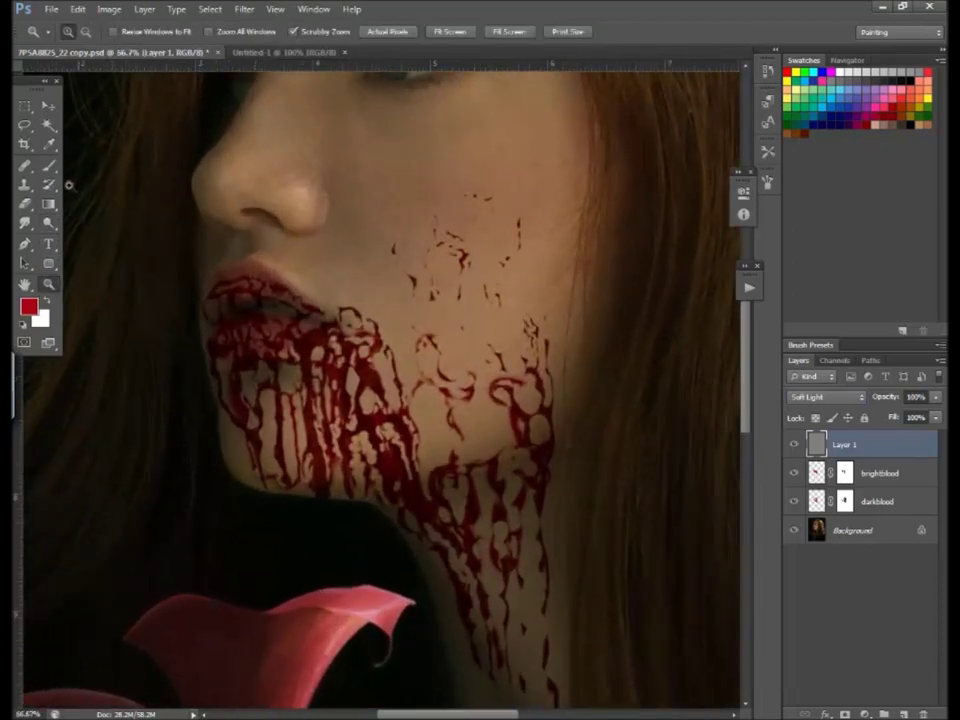
{"action": "key", "text": "b"}
{"action": "left_click", "coordinate": [48, 223]}
{"action": "right_click", "coordinate": [275, 330]}
{"action": "key", "text": "Return"}
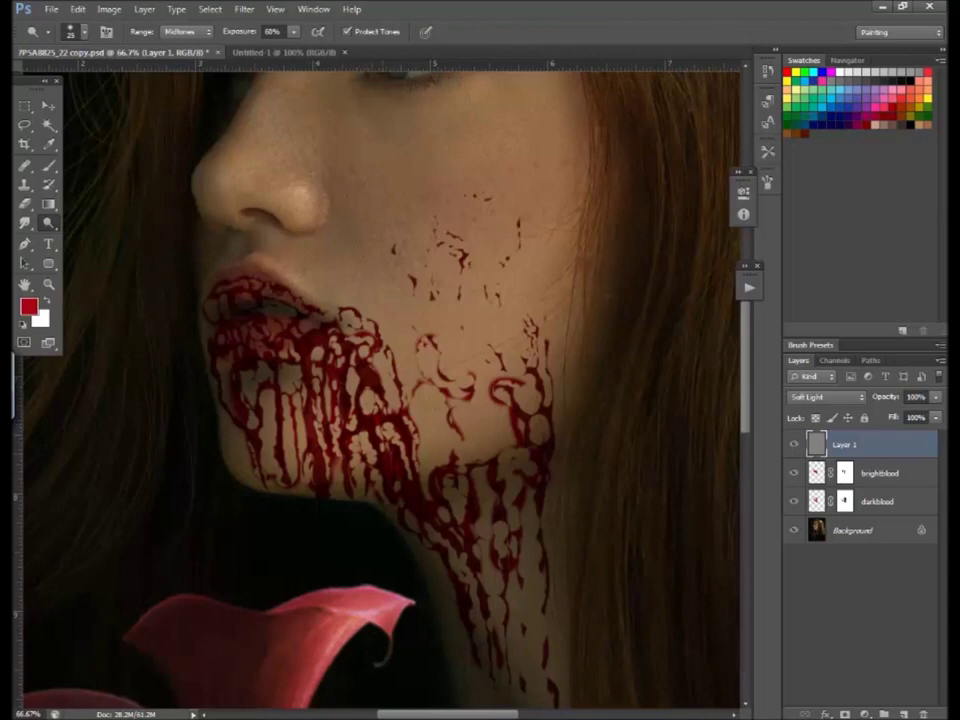
- Switch to the Burn tool, raise its exposure from 15% to 75%, and zoom to the chin
{"action": "right_click", "coordinate": [47, 222]}
{"action": "left_click", "coordinate": [88, 231]}
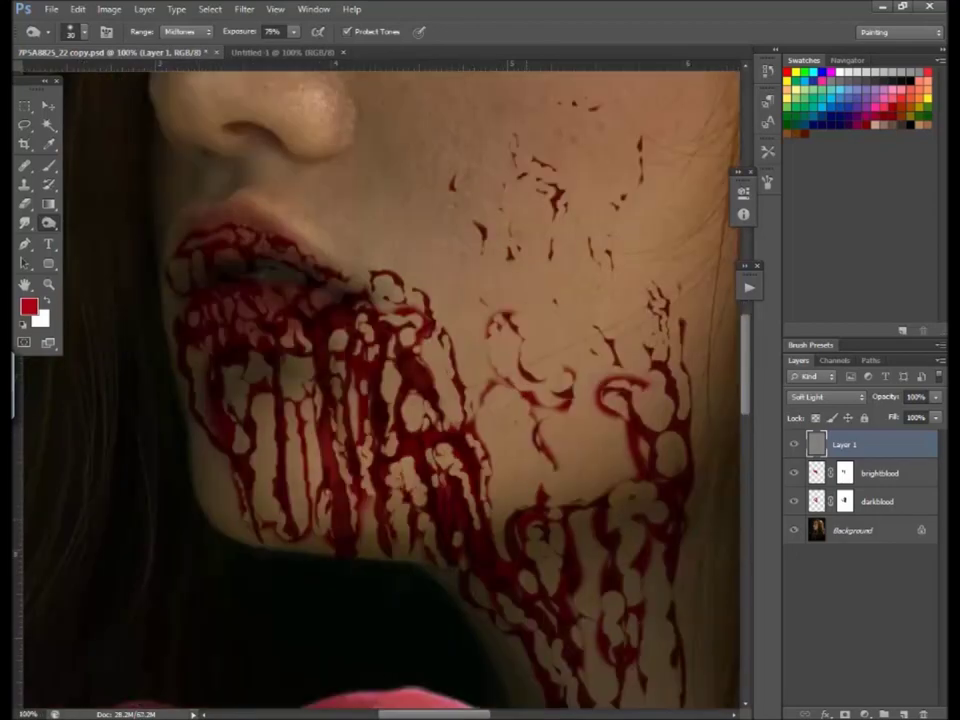
{"action": "scroll", "coordinate": [265, 287], "scroll_direction": "up", "scroll_amount": 1}
{"action": "key", "text": "7"}
{"action": "key", "text": "5"}
- Alternate between Dodge at 60% exposure and Burn at 75% exposure on Layer 1
{"action": "right_click", "coordinate": [47, 222]}
{"action": "left_click", "coordinate": [100, 217]}
{"action": "right_click", "coordinate": [47, 222]}
{"action": "left_click", "coordinate": [100, 231]}
{"action": "key", "text": "z"}
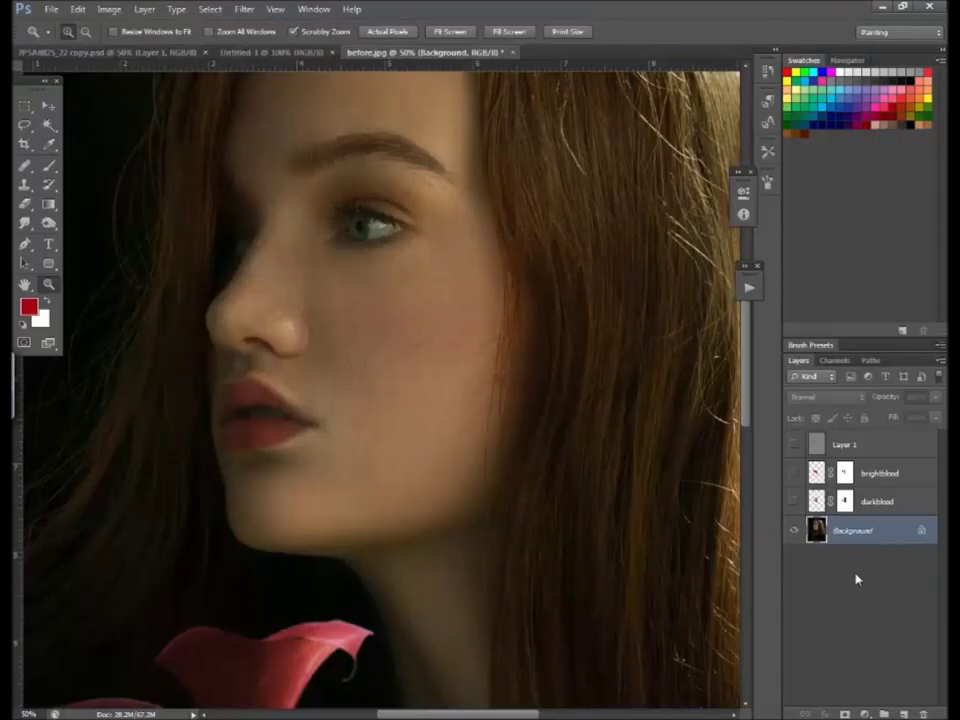
- Make the darkblood and brightblood layers visible again
{"action": "left_click", "coordinate": [794, 502]}
{"action": "left_click", "coordinate": [793, 473]}
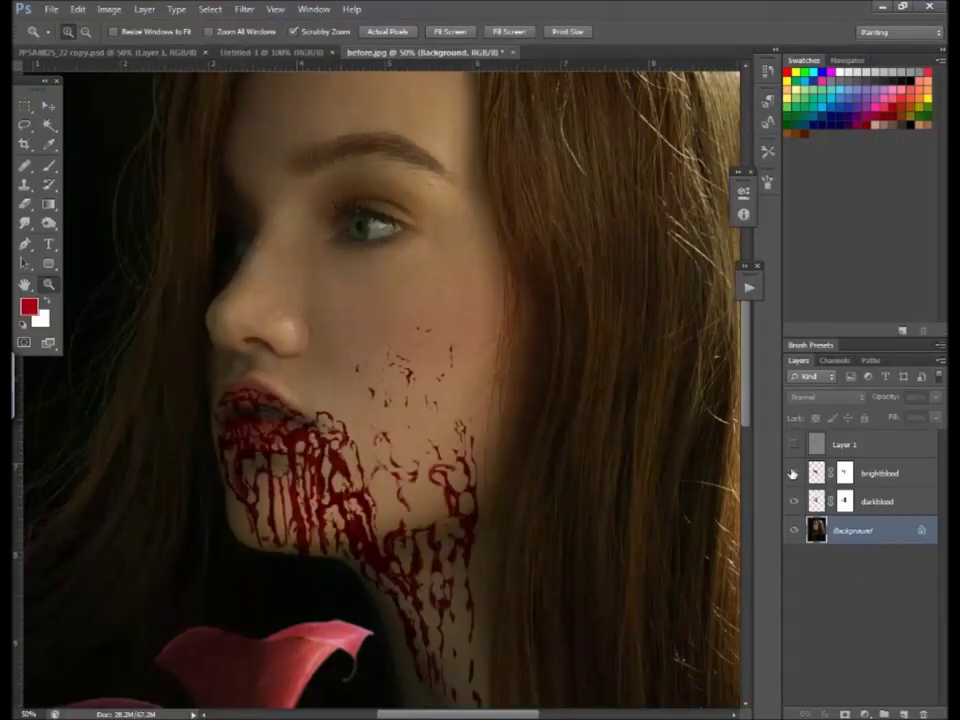